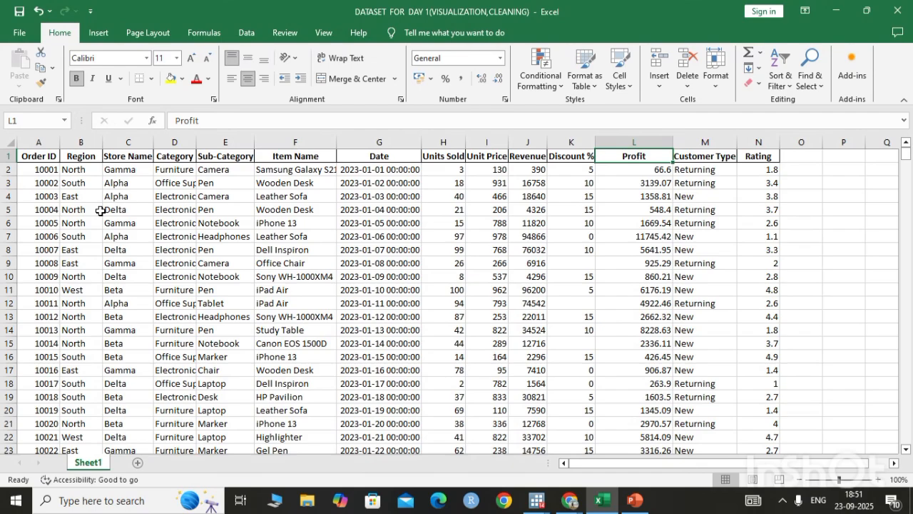
Select the entire sales dataset in the spreadsheet and copy it
key(ctrl+a)
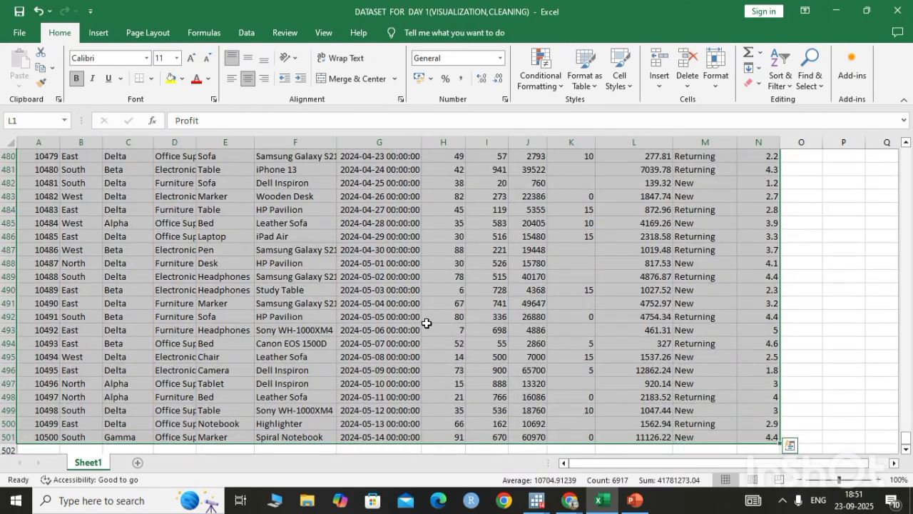
scroll(412, 287, up, 20)
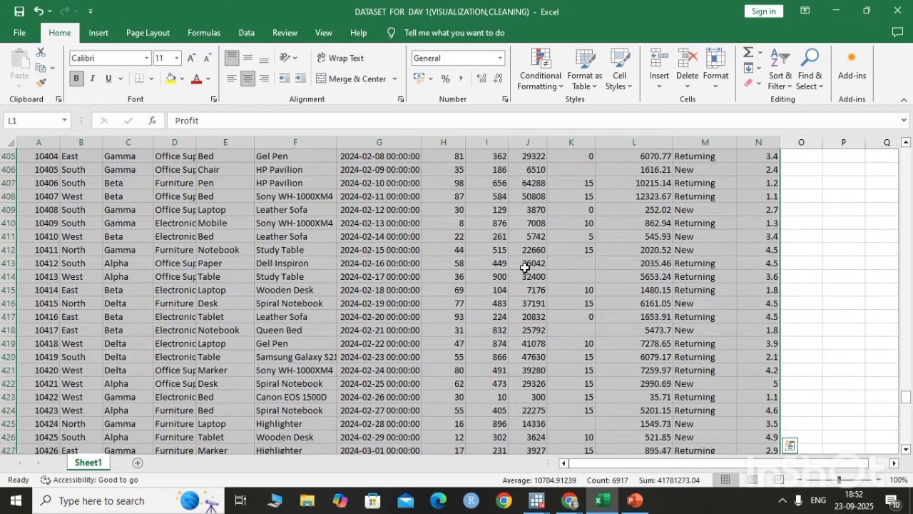
scroll(526, 288, up, 13)
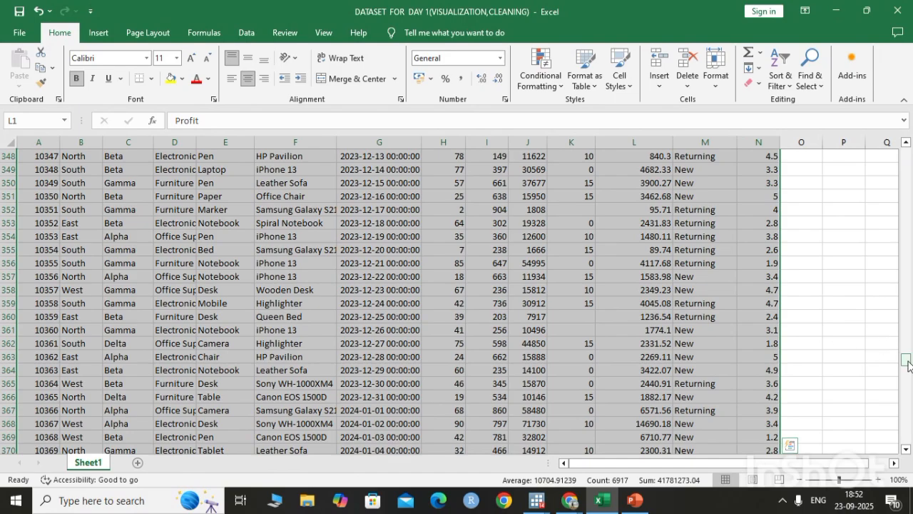
drag(908, 363, 912, 134)
key(ctrl+c)
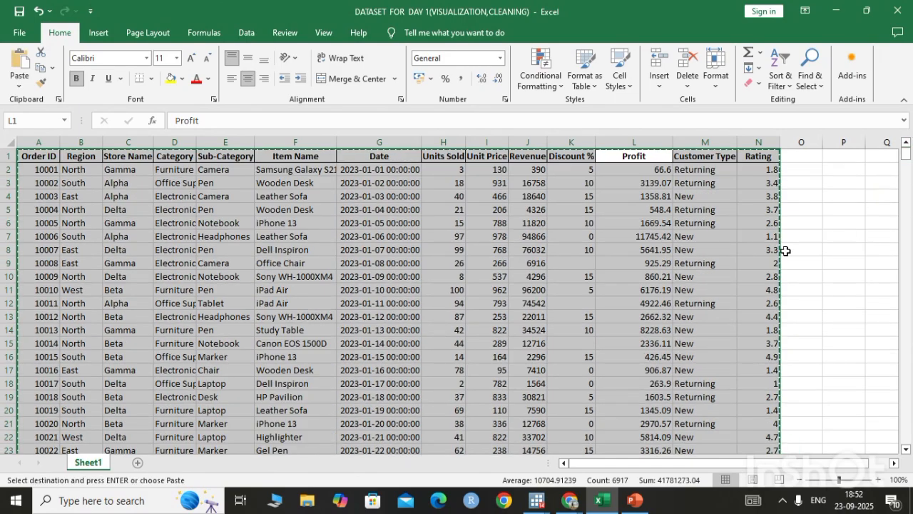
Close the existing Stata Data Editor and discard the data in memory without saving
mouse_move(536, 500)
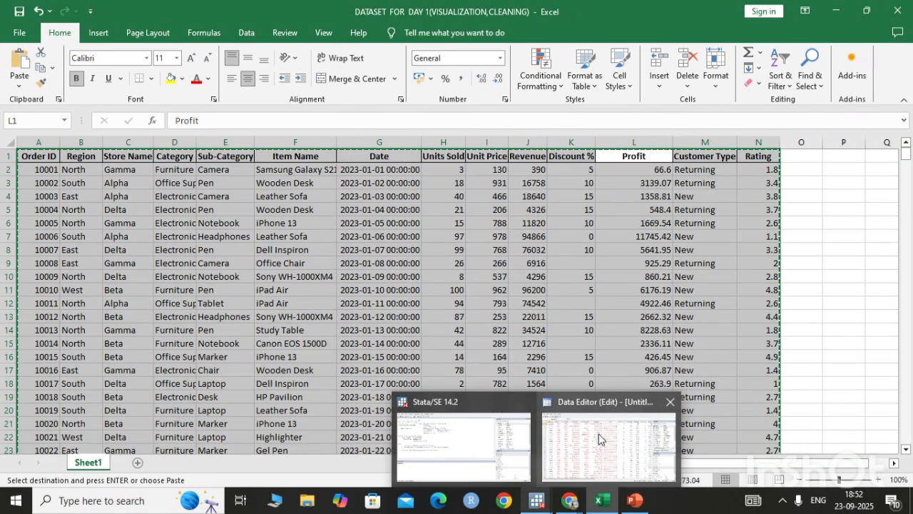
click(670, 404)
click(599, 402)
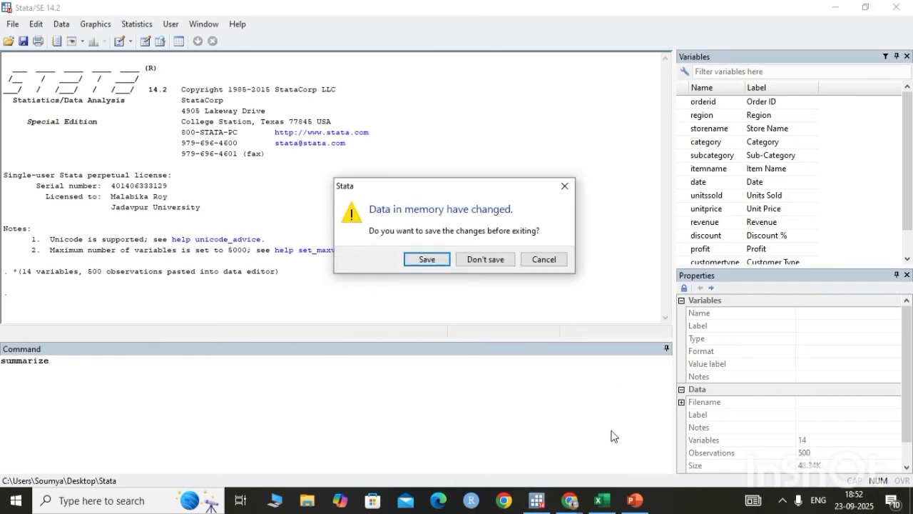
click(484, 259)
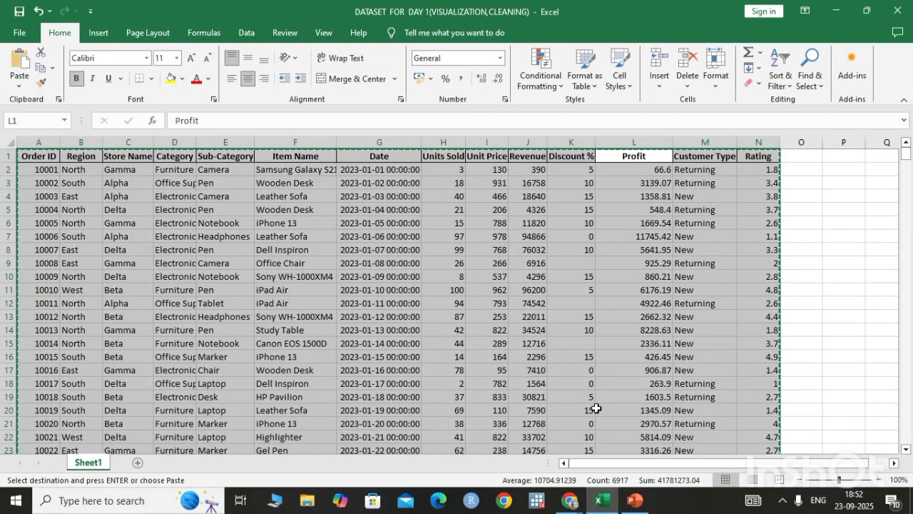
Open the Stata Data Editor in edit mode
click(537, 500)
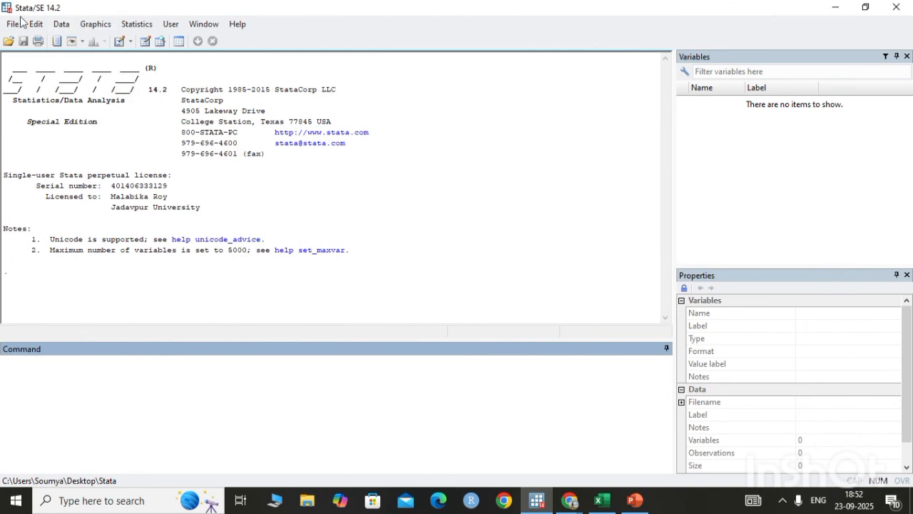
click(63, 26)
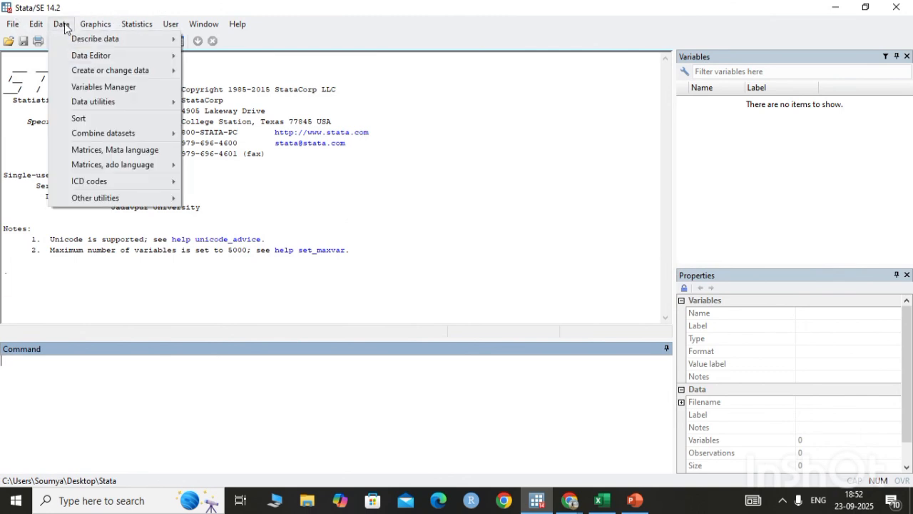
mouse_move(118, 55)
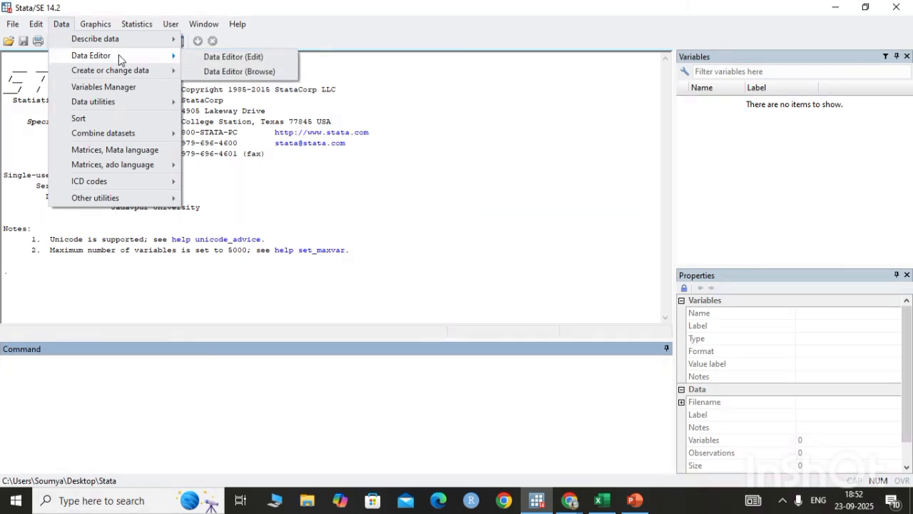
click(250, 58)
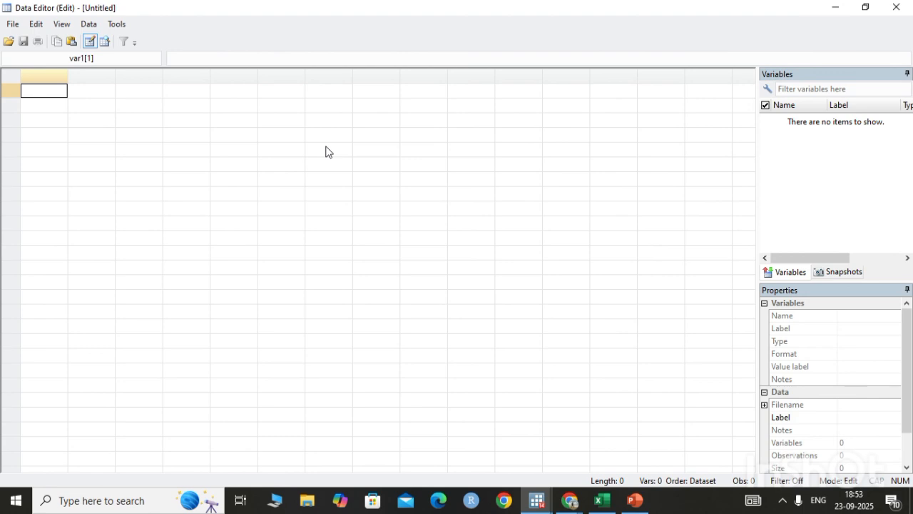
Paste the copied spreadsheet data into the empty Data Editor
key(ctrl+v)
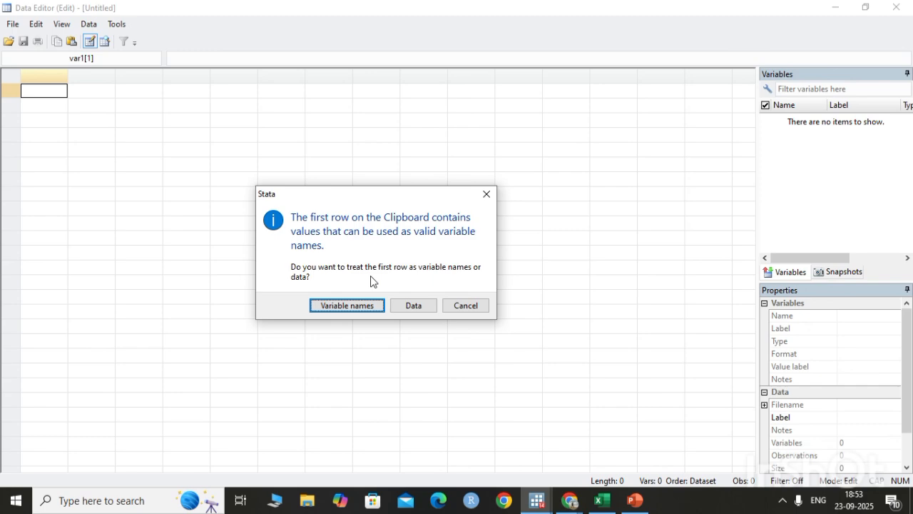
Switch to the spreadsheet and examine the column headers of the dataset
click(603, 501)
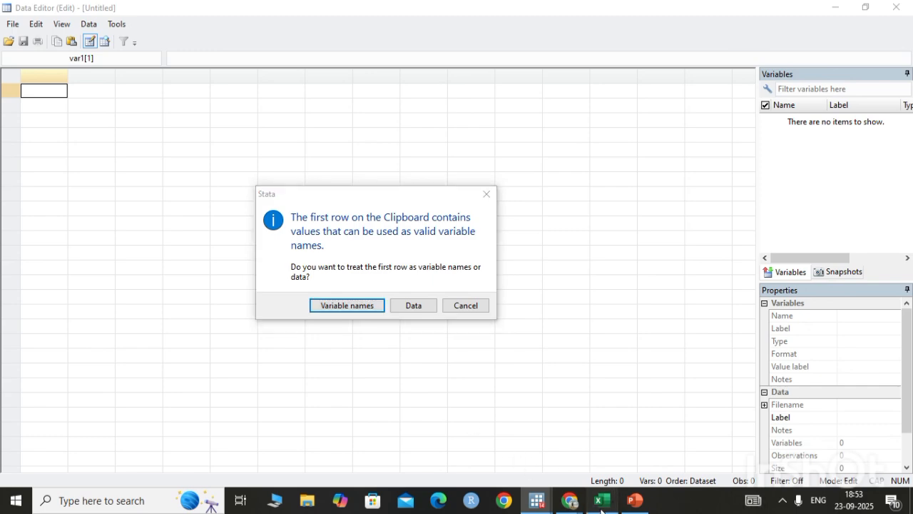
click(808, 250)
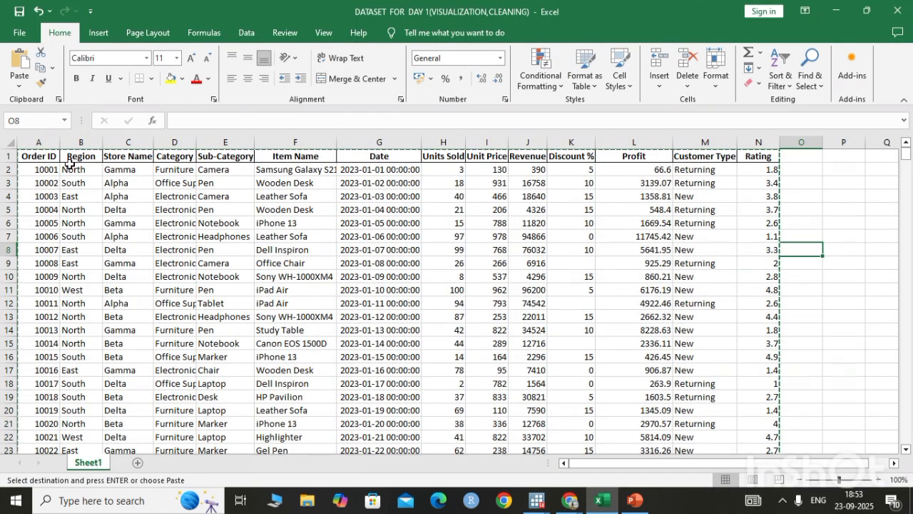
key(Escape)
click(828, 197)
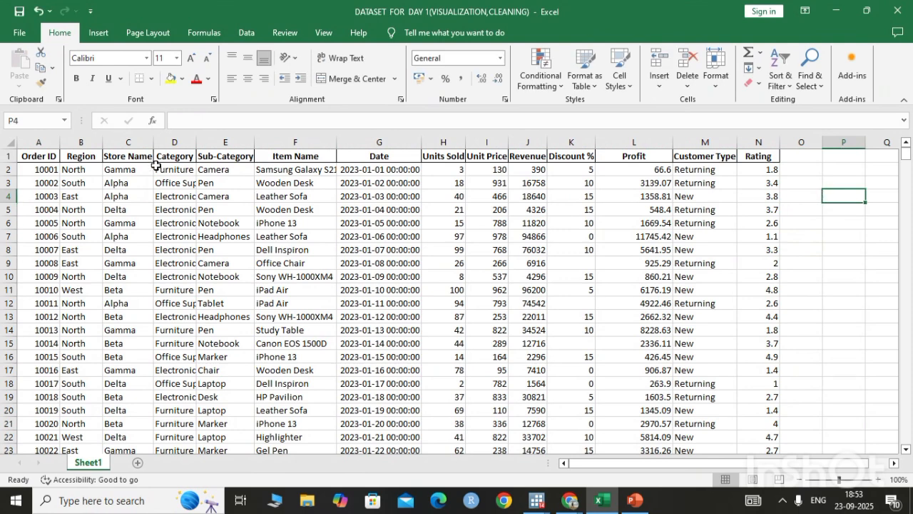
click(39, 156)
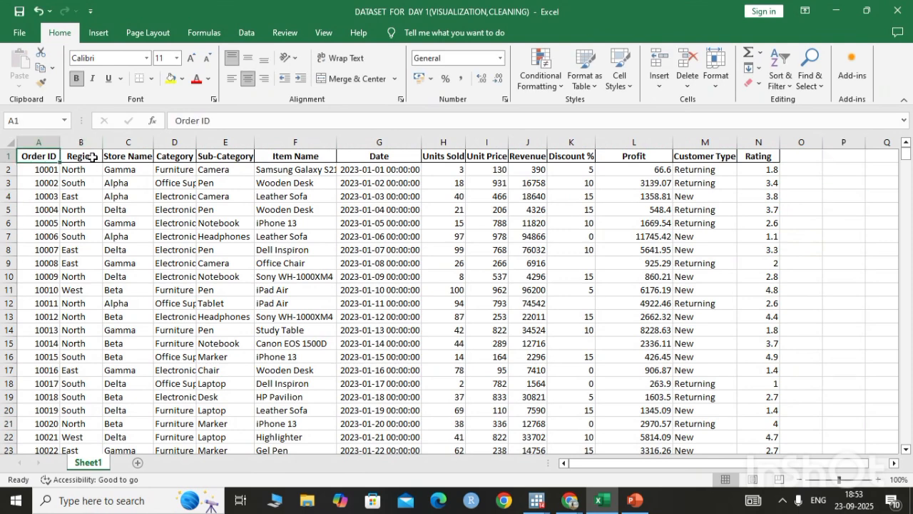
click(118, 156)
click(170, 156)
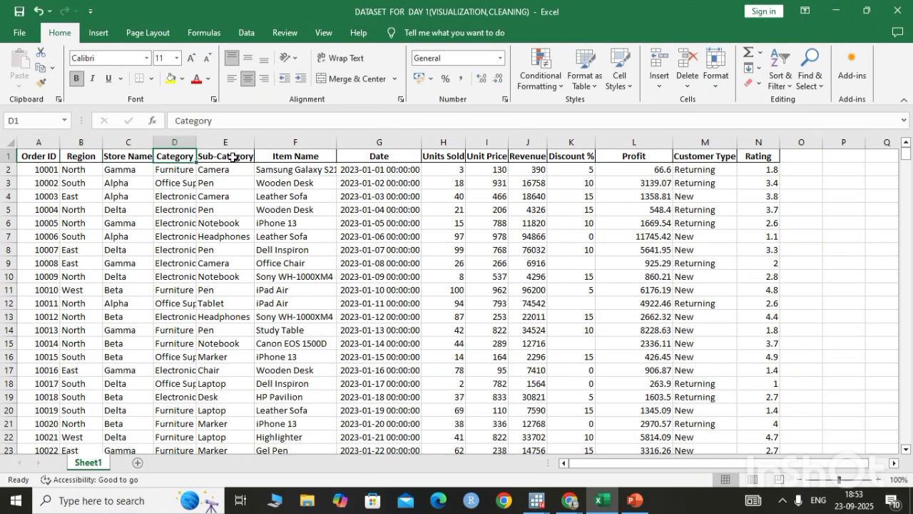
click(218, 156)
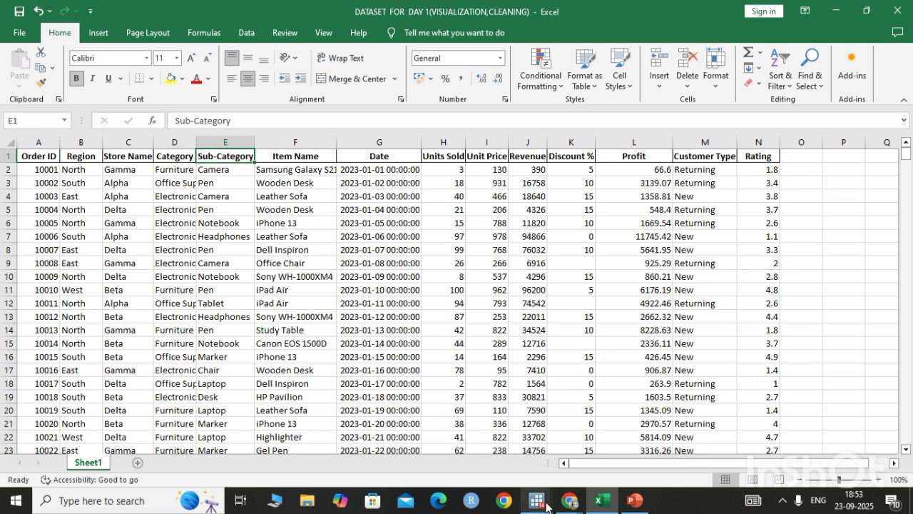
Return to the Data Editor, treat the first pasted row as variable names, and minimize the editor
mouse_move(537, 500)
click(516, 455)
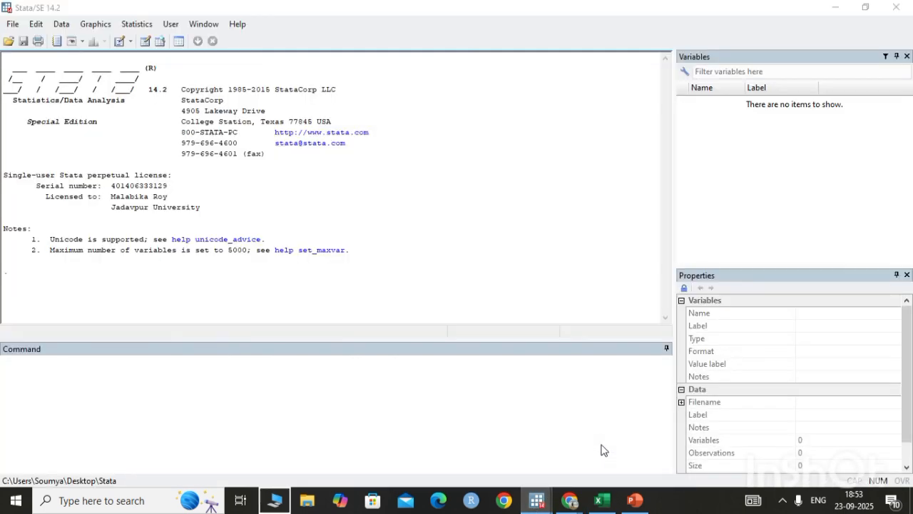
right_click(537, 500)
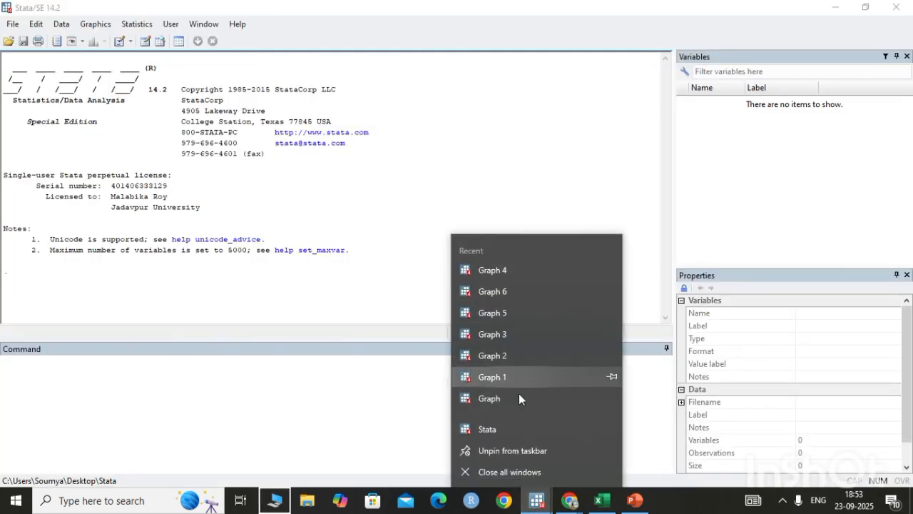
click(537, 499)
click(564, 481)
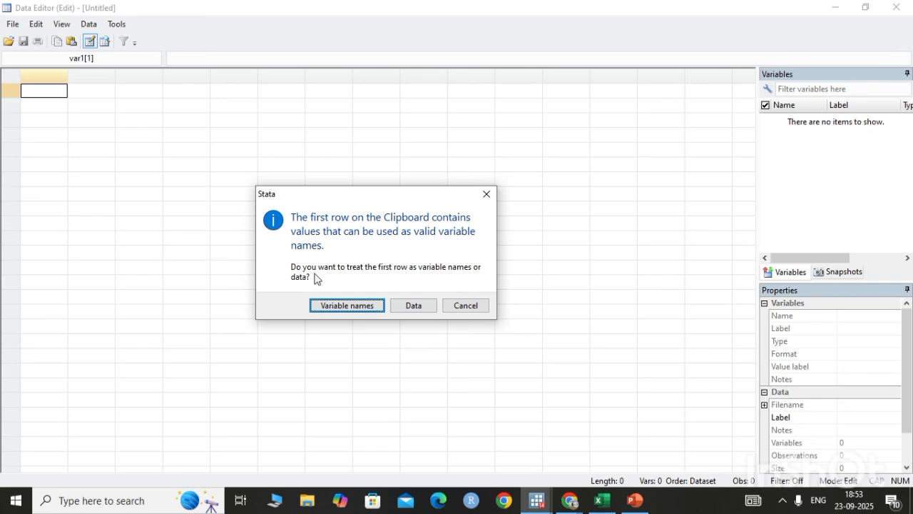
click(347, 306)
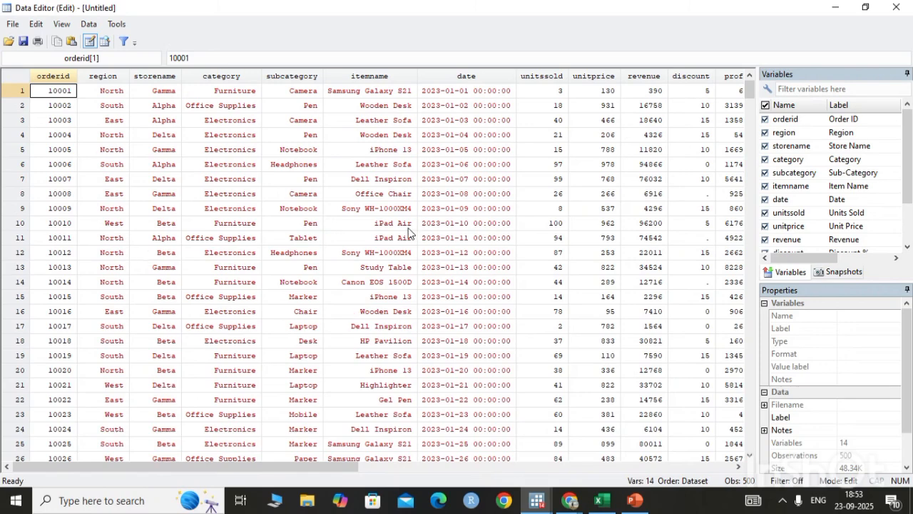
click(840, 9)
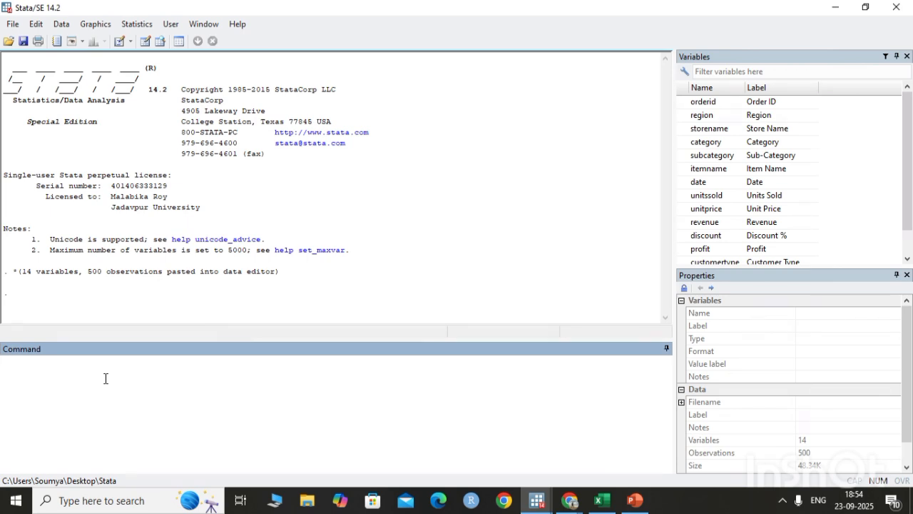
Review the spreadsheet data, focusing on the Profit and Customer Type columns
click(601, 501)
click(842, 237)
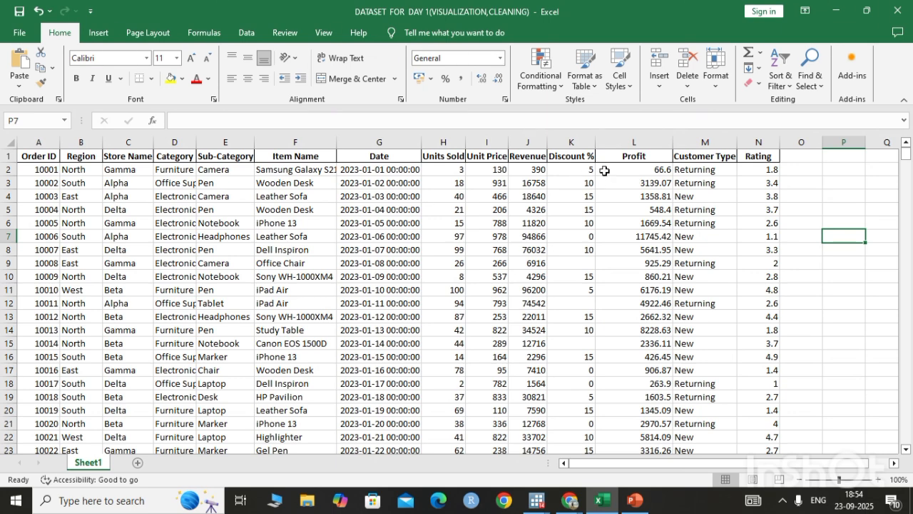
click(657, 140)
click(689, 210)
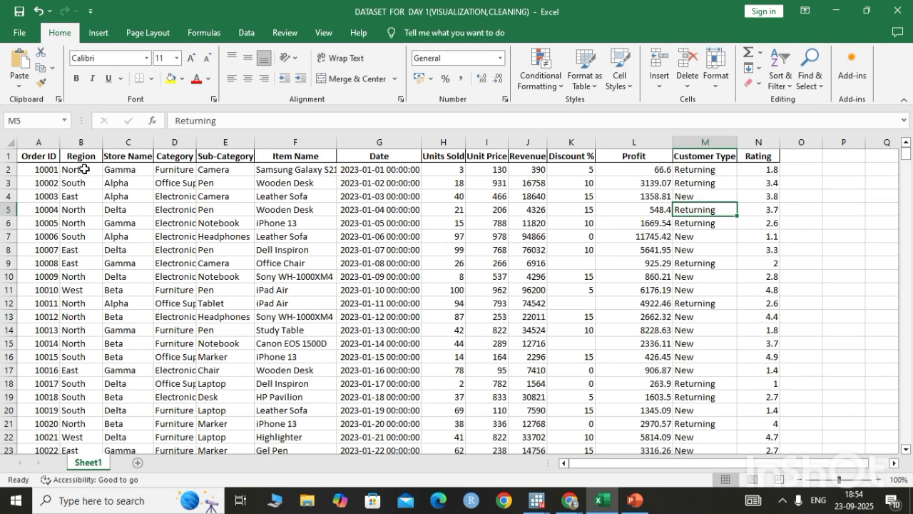
click(141, 174)
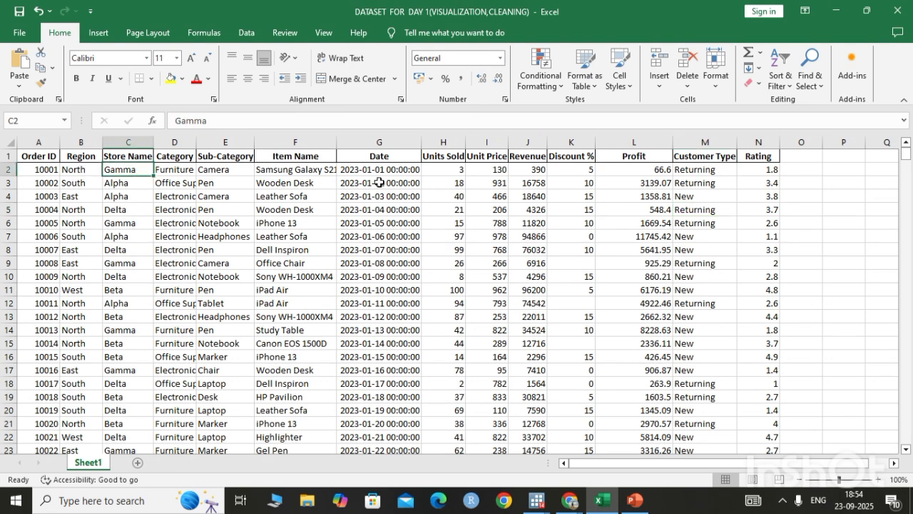
click(656, 168)
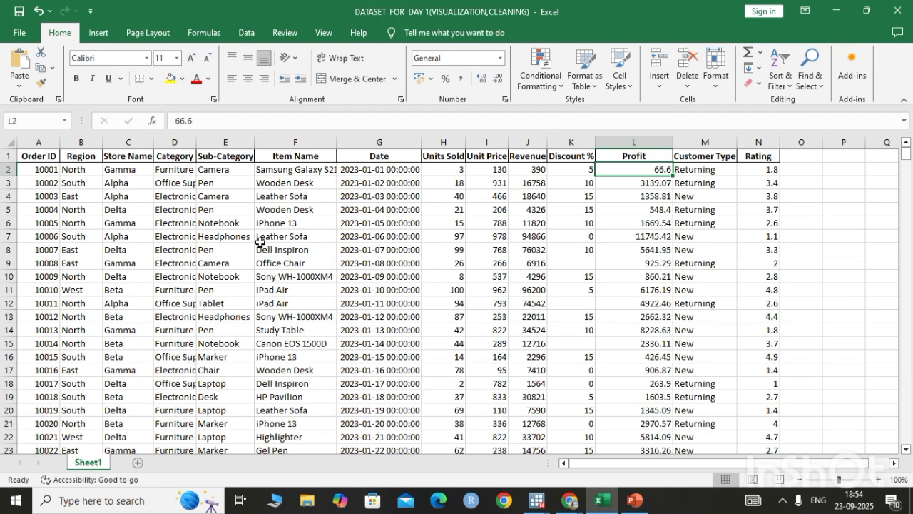
scroll(259, 241, down, 1)
scroll(188, 295, up, 1)
click(655, 209)
click(663, 174)
scroll(280, 251, down, 5)
scroll(61, 349, down, 10)
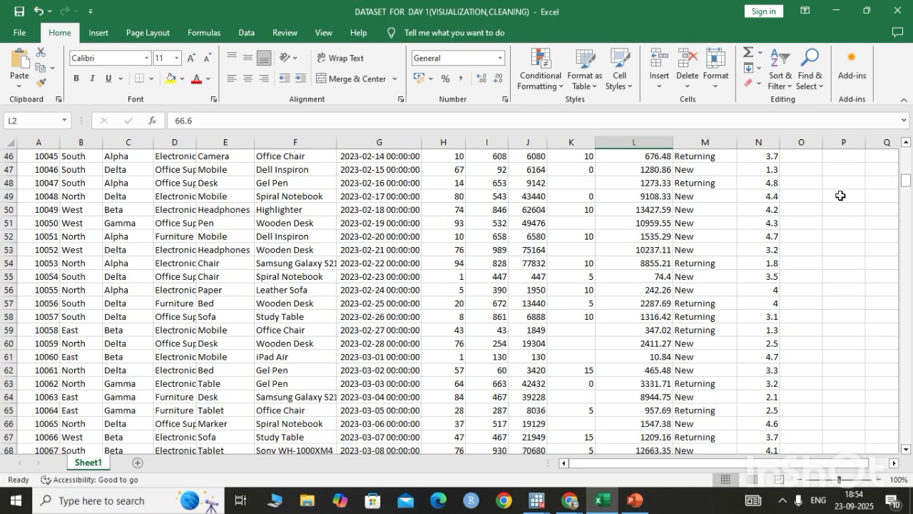
drag(906, 182, 906, 152)
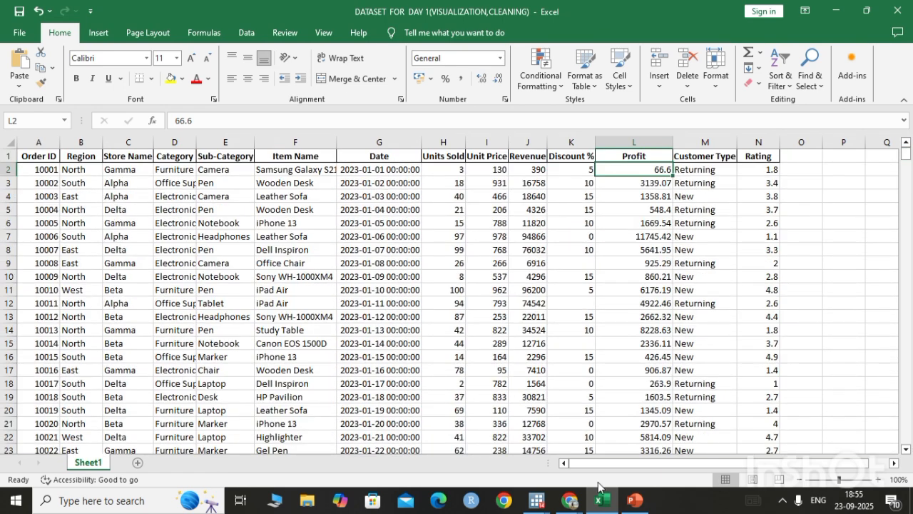
Run summarize profit, detail in the Stata command window and inspect the output statistics
mouse_move(535, 505)
click(527, 427)
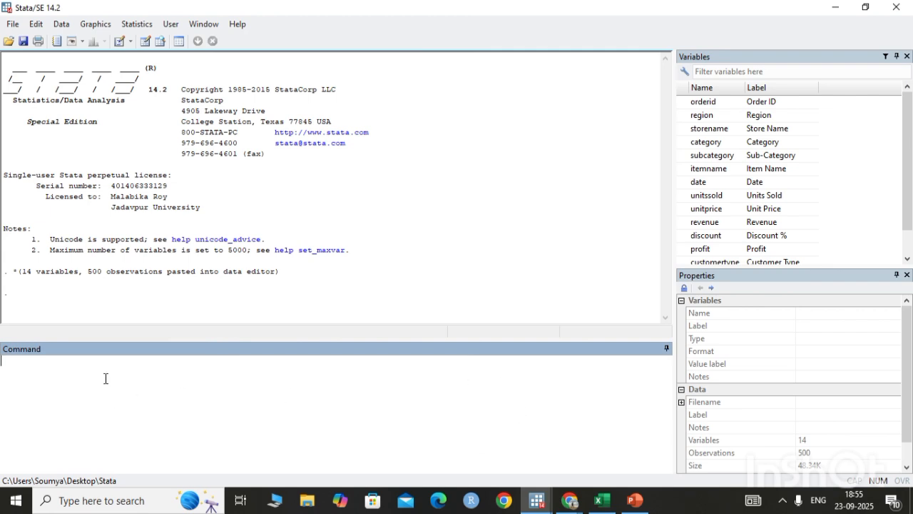
text(summarize)
scroll(722, 166, down, 1)
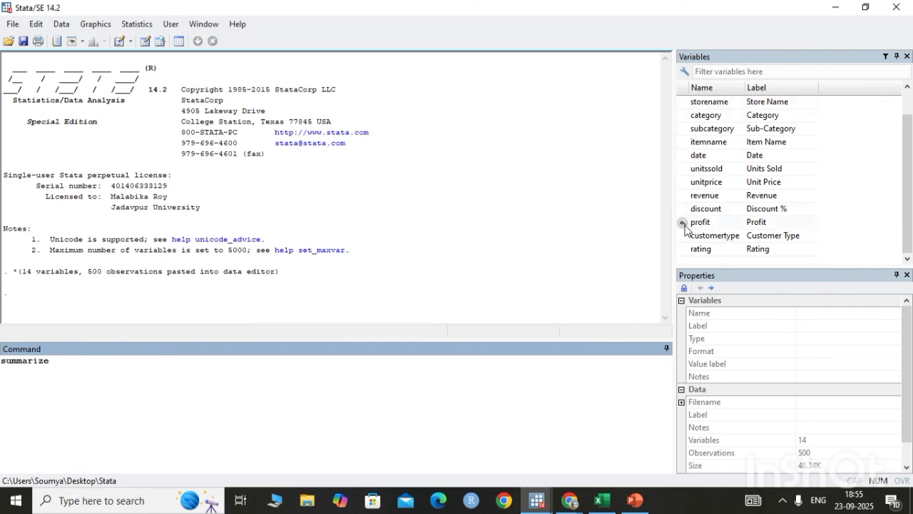
click(684, 225)
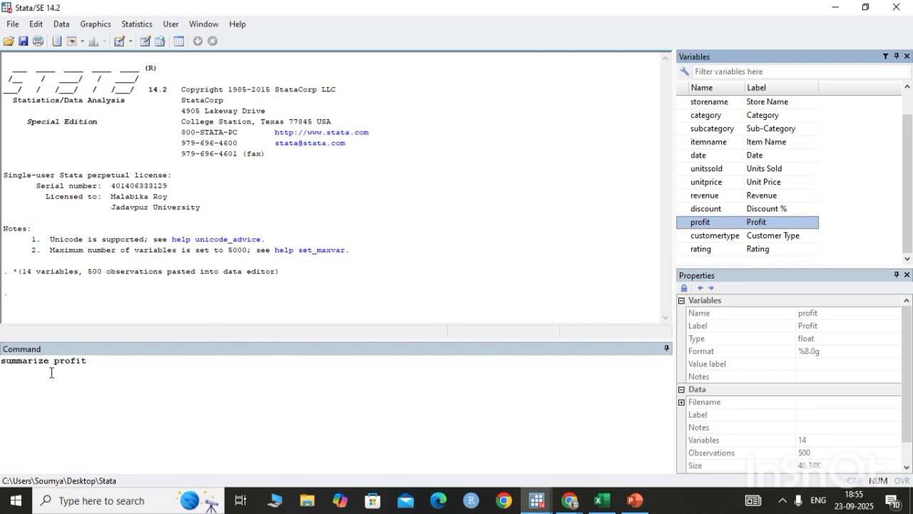
click(284, 381)
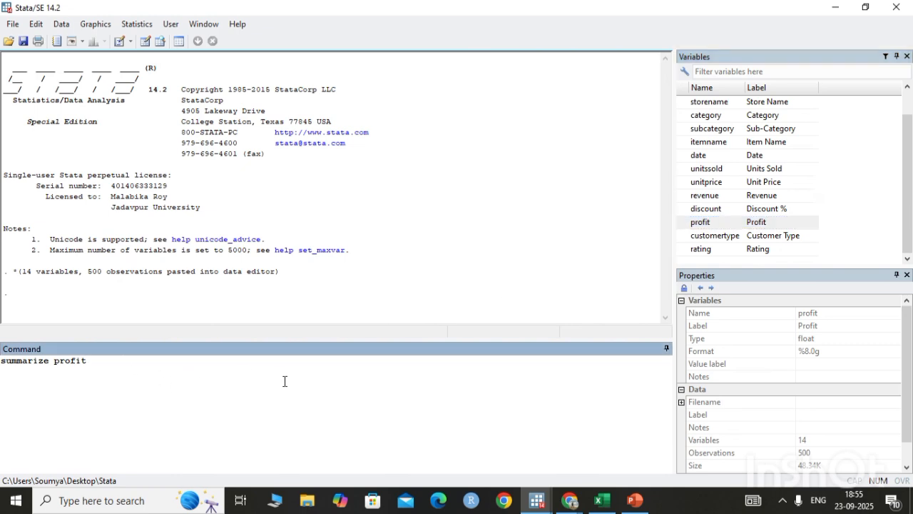
text(,detail)
key(Return)
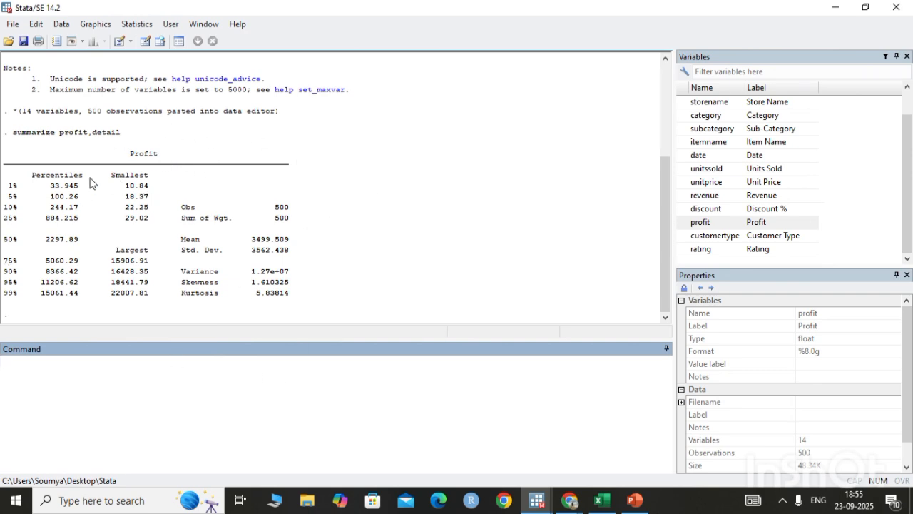
drag(276, 208, 289, 206)
click(292, 228)
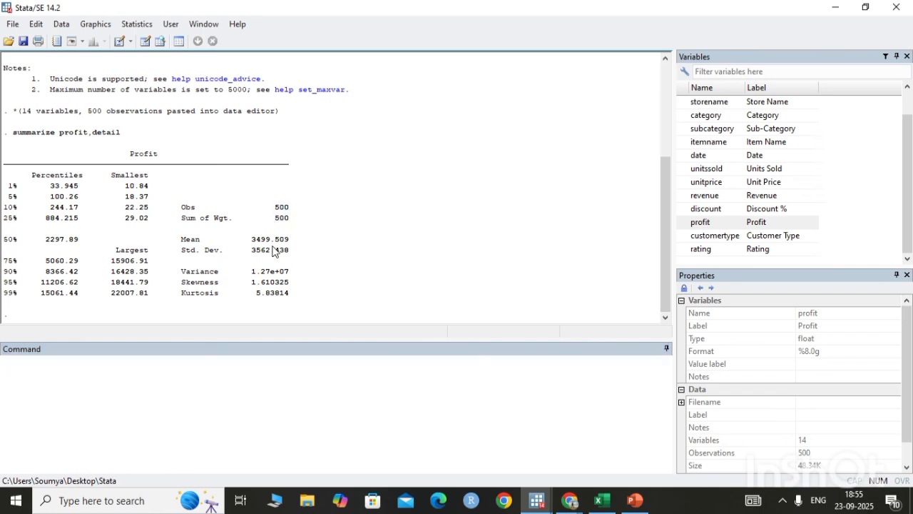
Highlight the standard deviation and variance values in the profit summary output
drag(252, 242, 309, 251)
click(245, 248)
click(308, 280)
drag(253, 272, 289, 273)
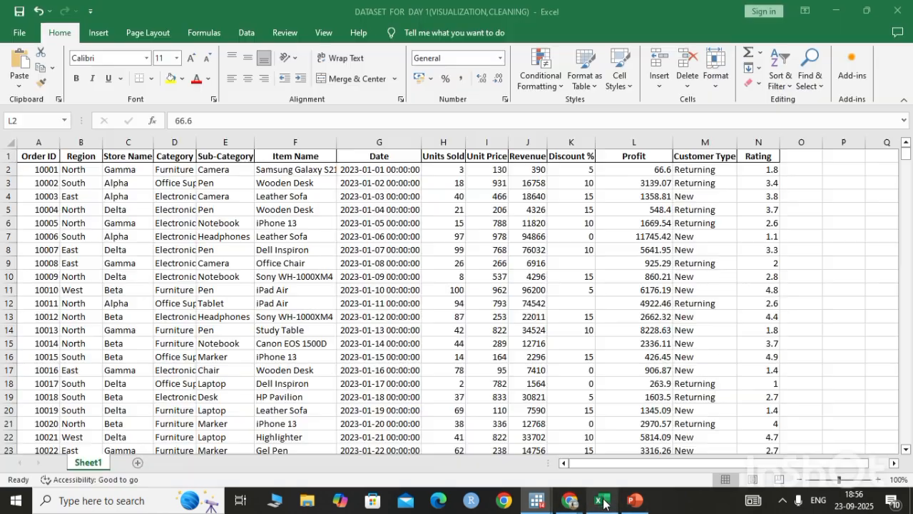
Switch to the spreadsheet, widen the Category column, and review its category values
click(602, 500)
click(375, 263)
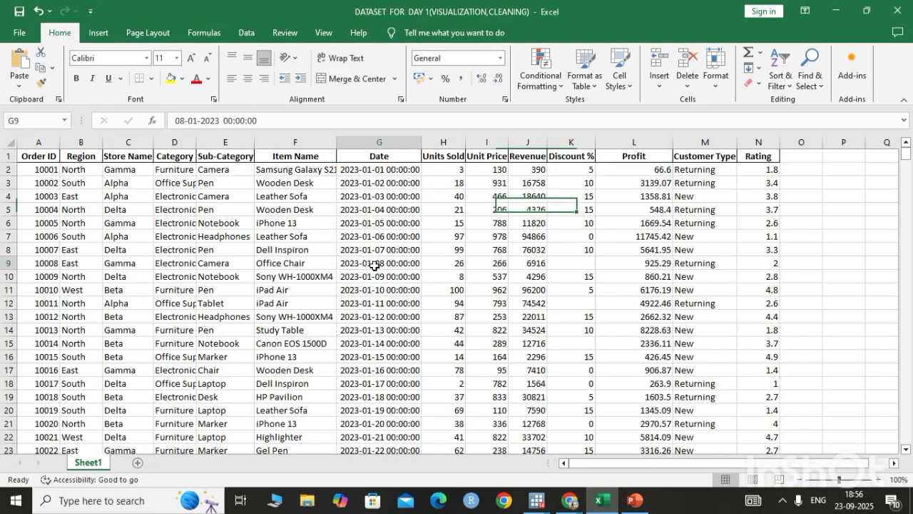
click(191, 155)
drag(196, 142, 293, 142)
click(208, 171)
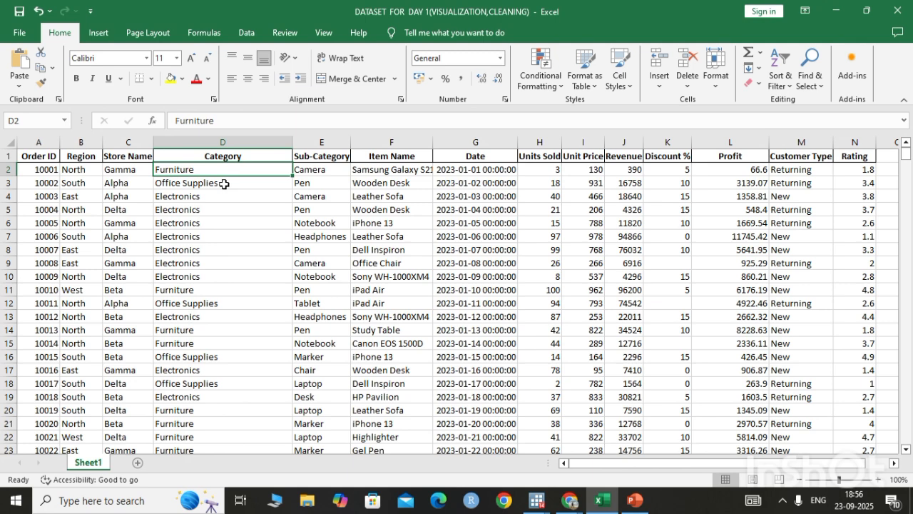
click(223, 183)
click(221, 197)
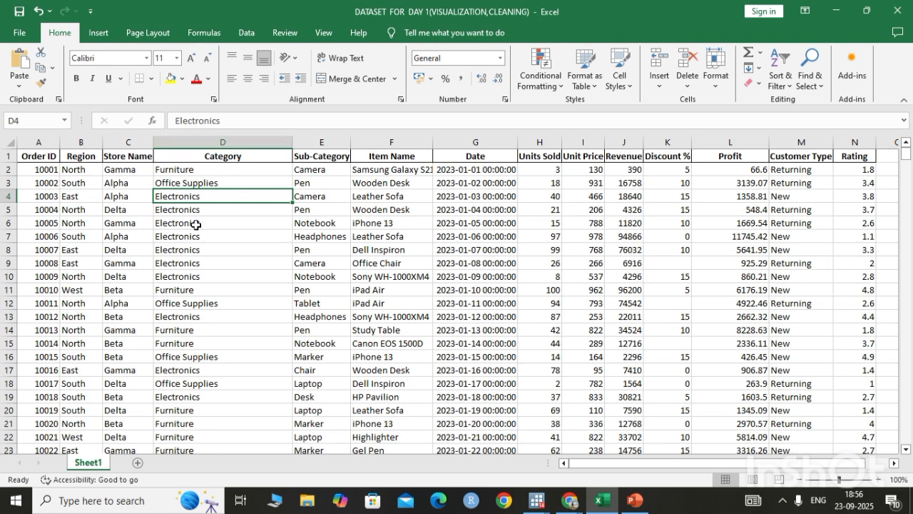
click(212, 173)
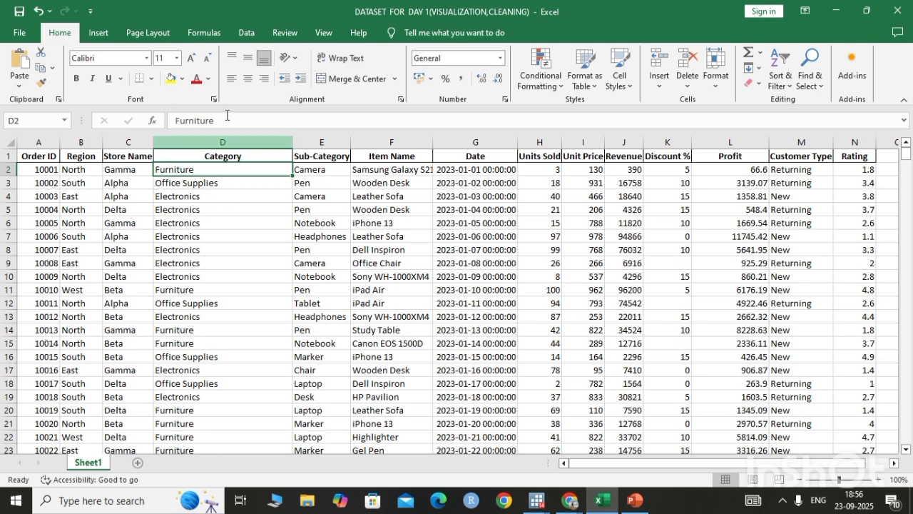
click(196, 184)
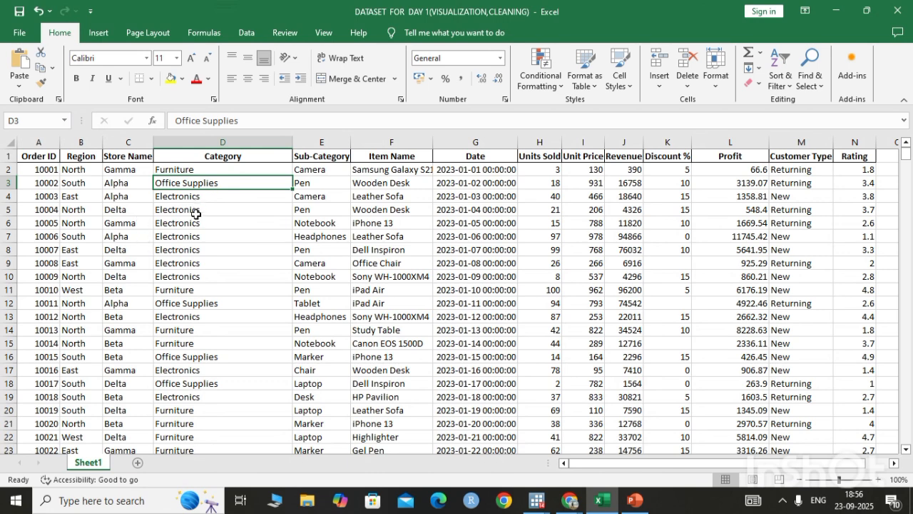
click(199, 199)
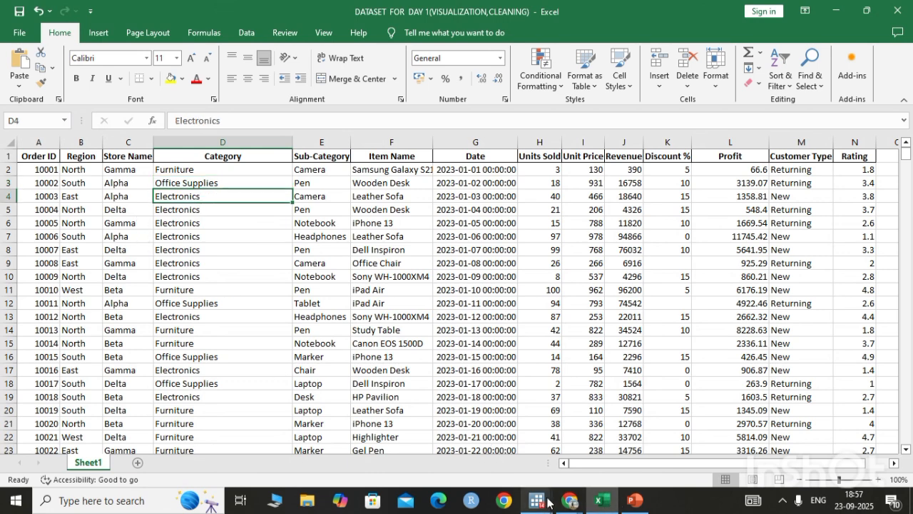
Run graph bar (count),over(category) to chart observation counts by category and view the chart maximized before closing it
mouse_move(536, 500)
click(495, 429)
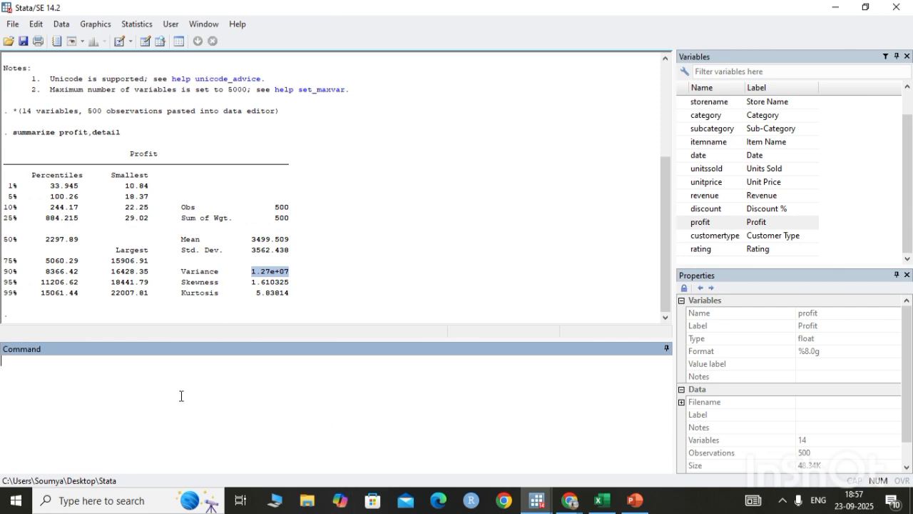
text(graph bar (count),)
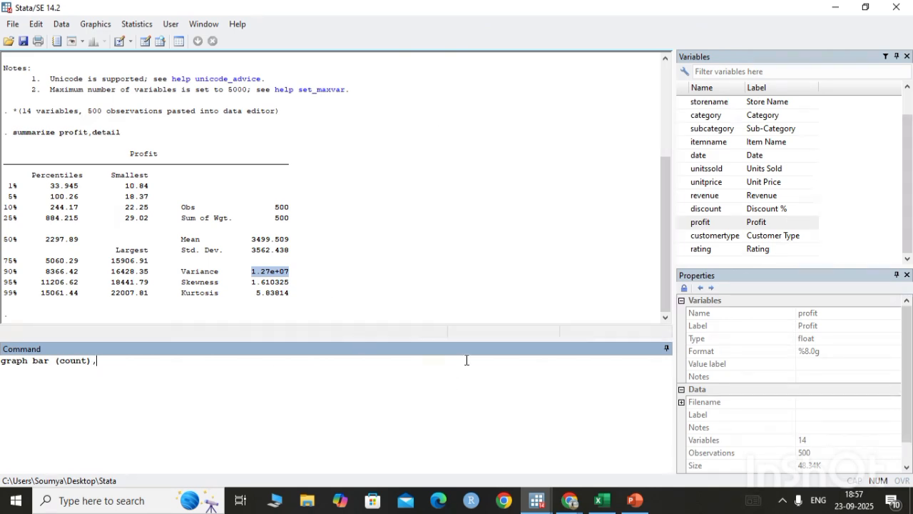
click(602, 499)
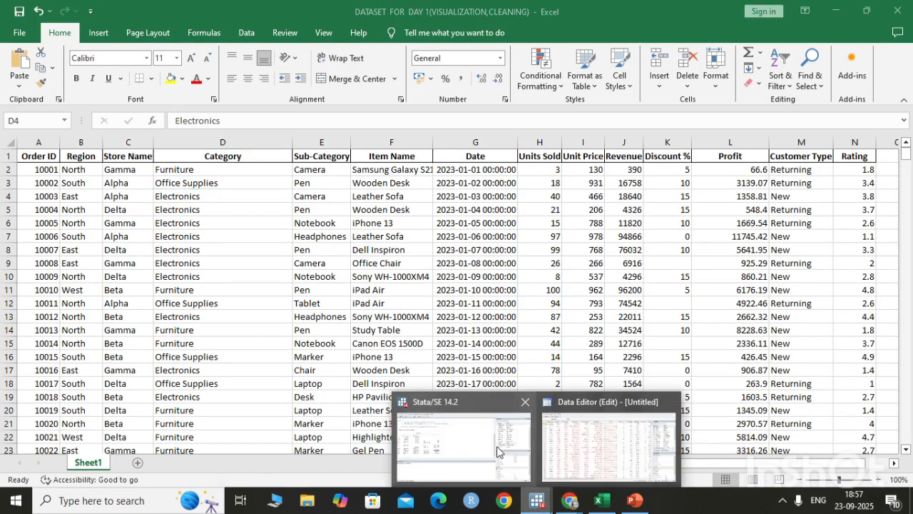
click(464, 436)
text(over)
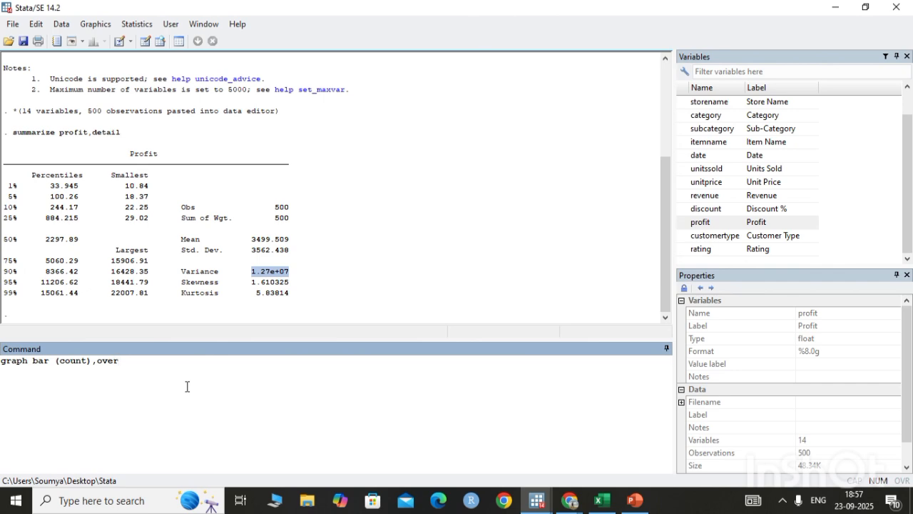
text((category))
key(Return)
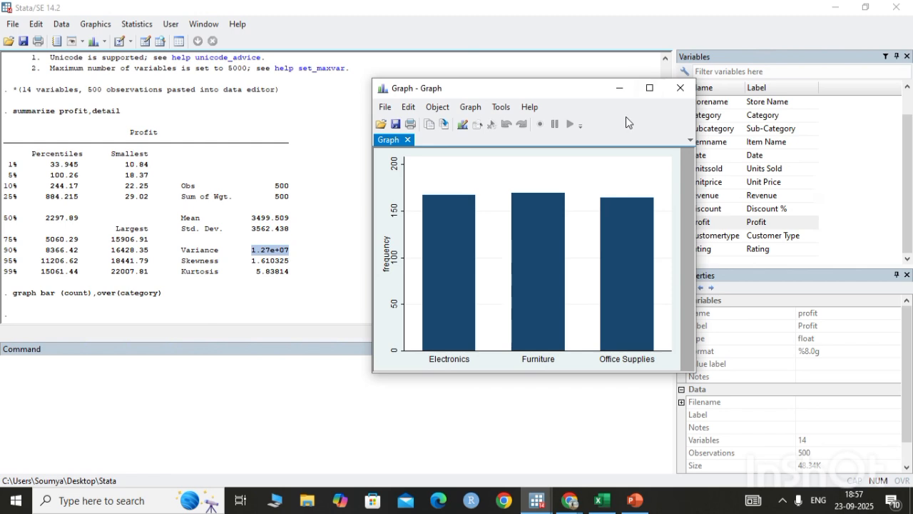
click(650, 88)
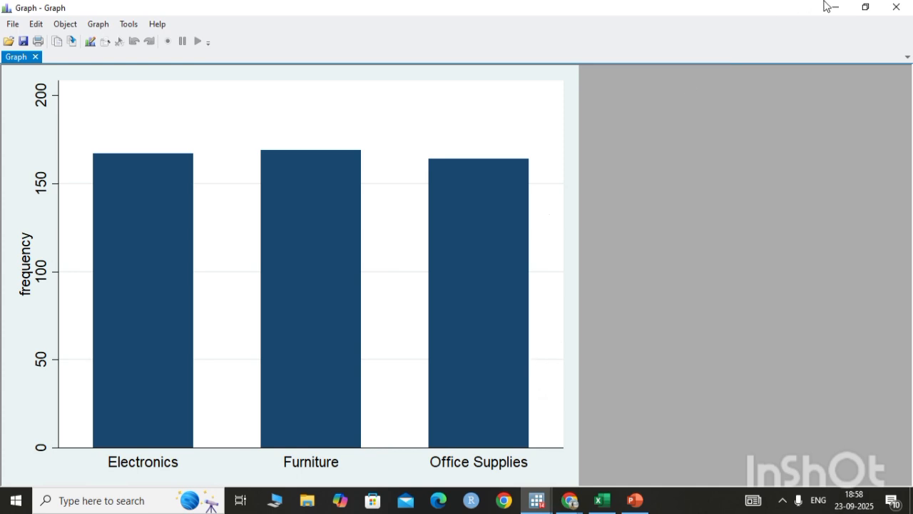
click(897, 7)
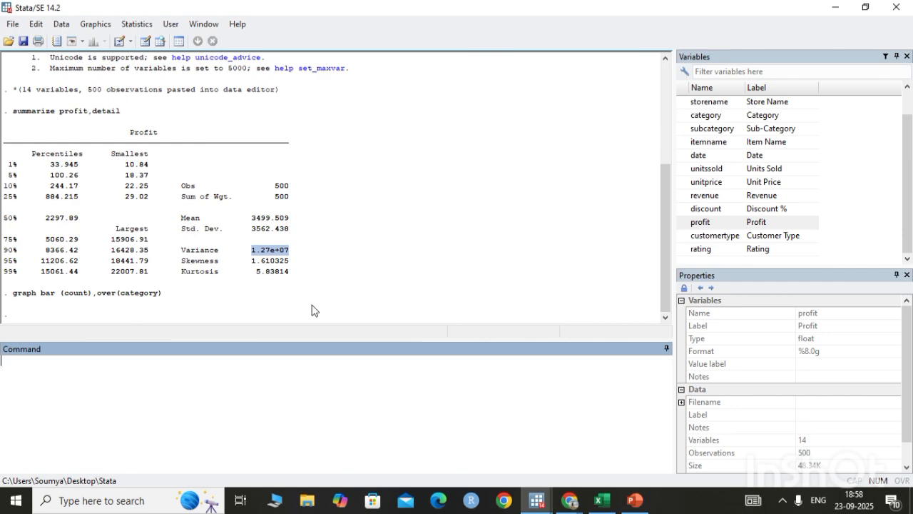
Switch to the spreadsheet and review the values in the Category column
click(603, 501)
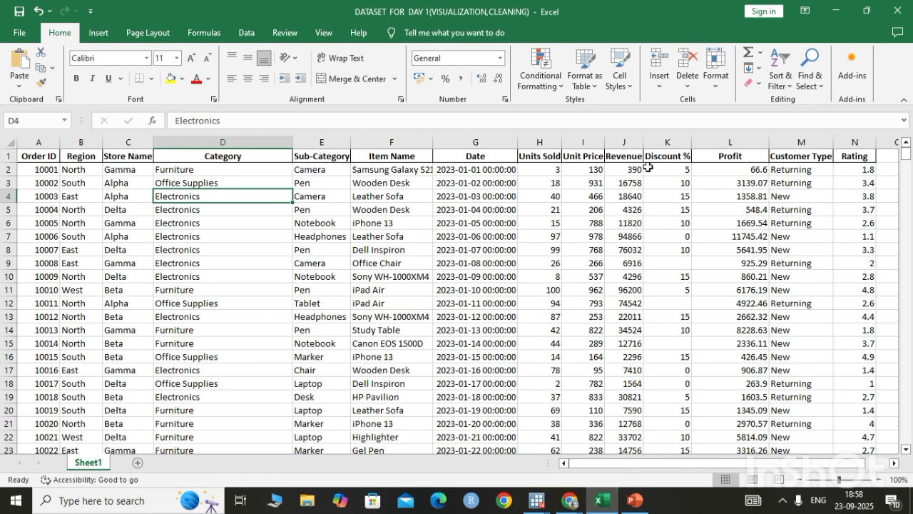
click(264, 160)
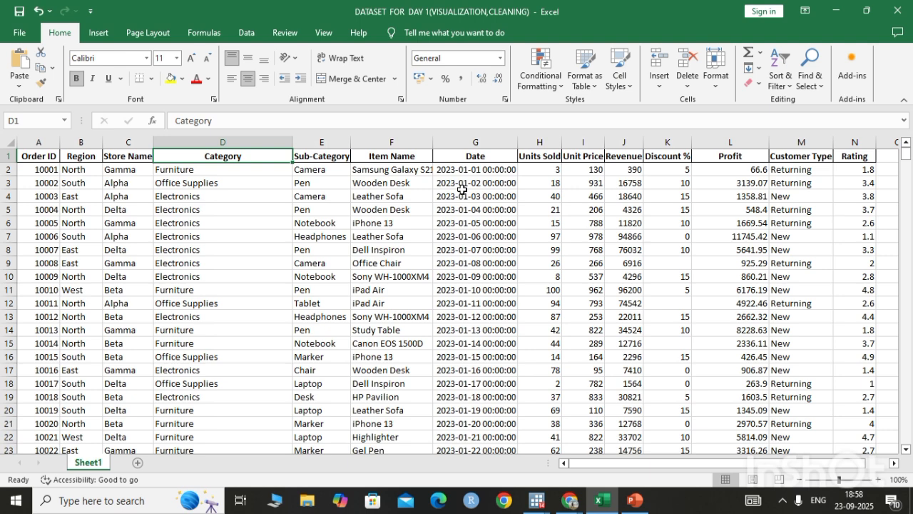
click(234, 171)
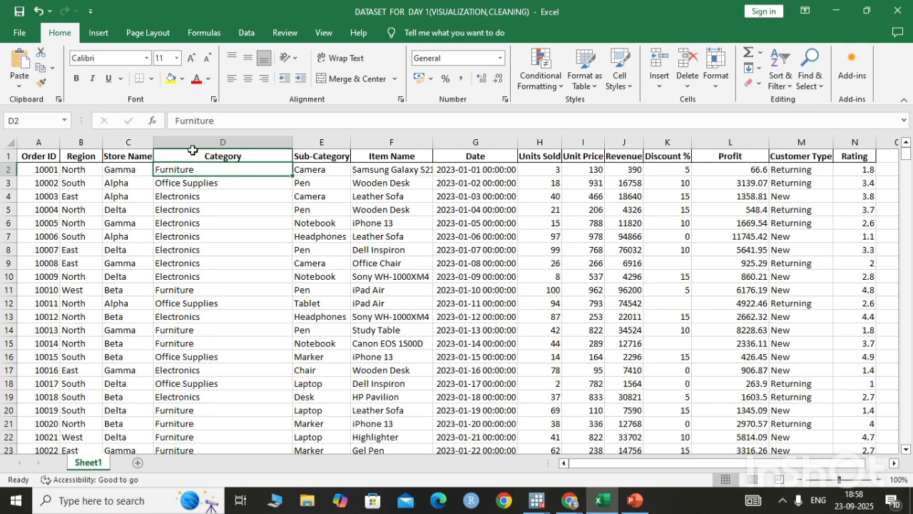
click(226, 184)
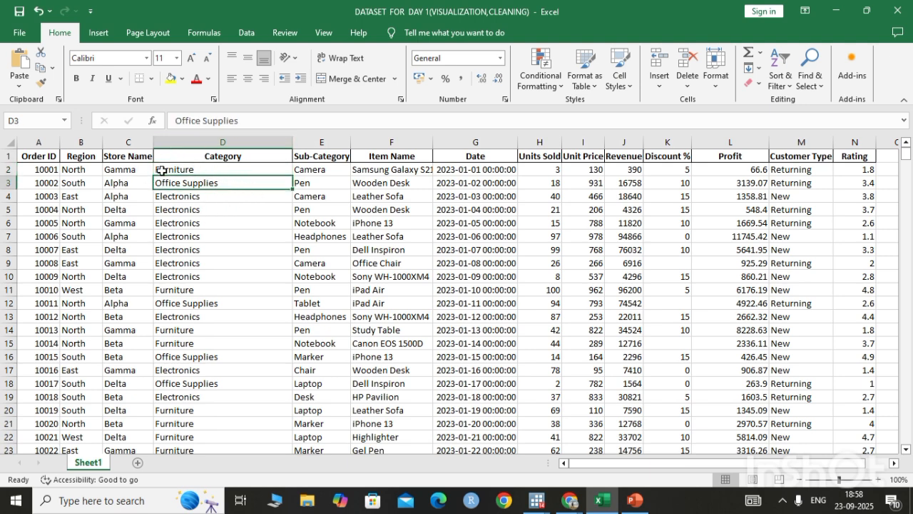
click(205, 199)
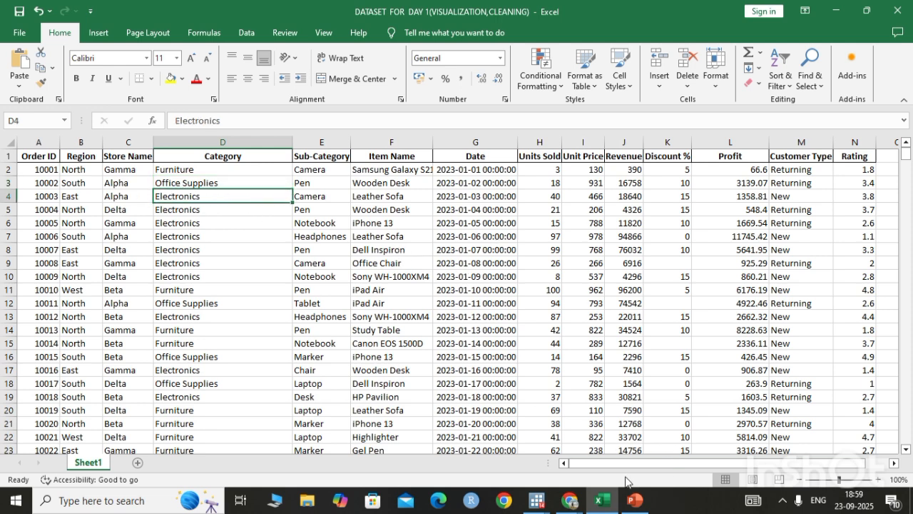
Run graph bar (sum) revenue, over (category) to chart total revenue by category, then view it maximized and close it
click(537, 500)
click(469, 449)
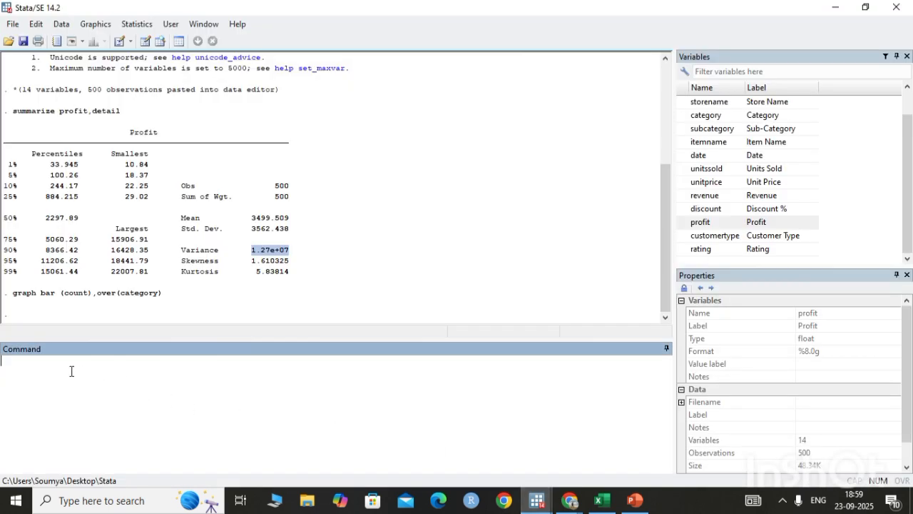
text(graph bar (sum))
click(683, 197)
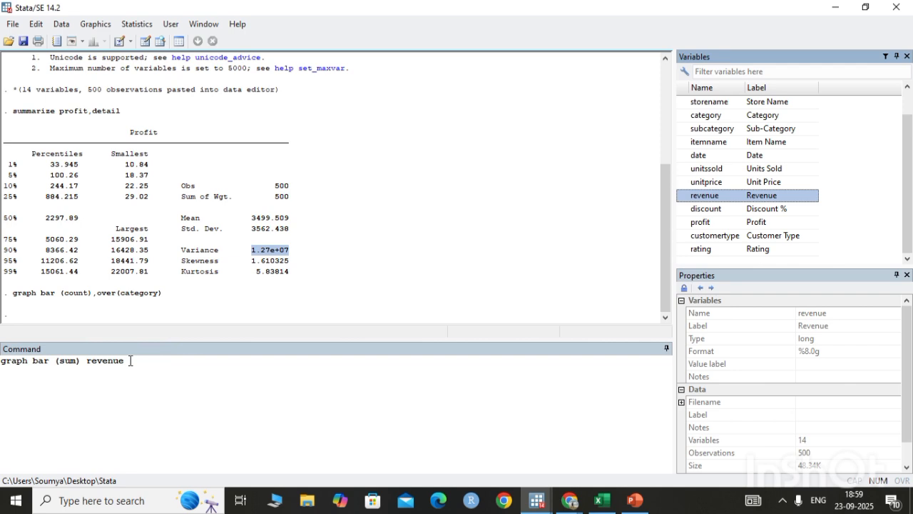
click(158, 362)
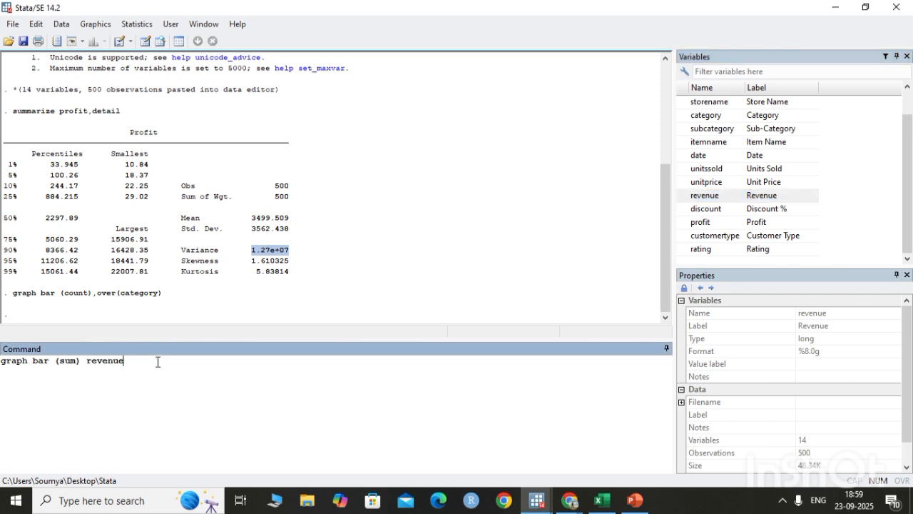
text(, over (catego)
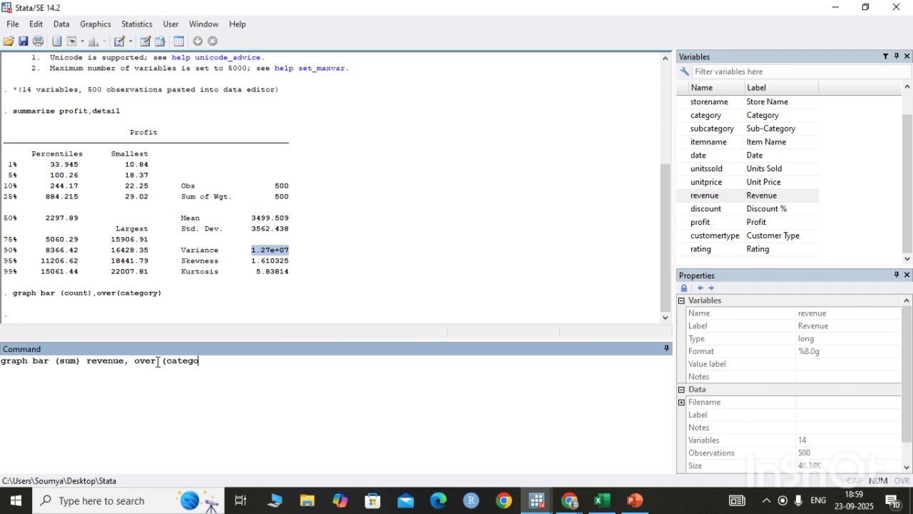
text(ry))
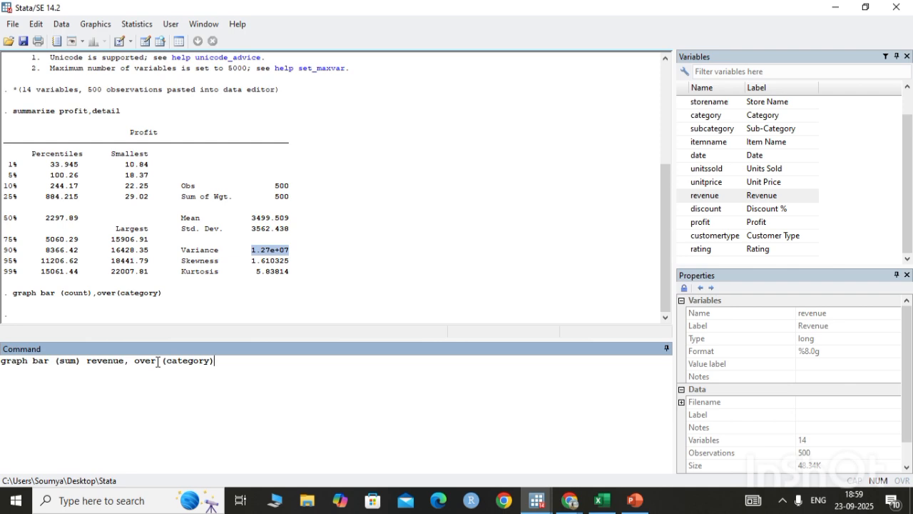
key(Return)
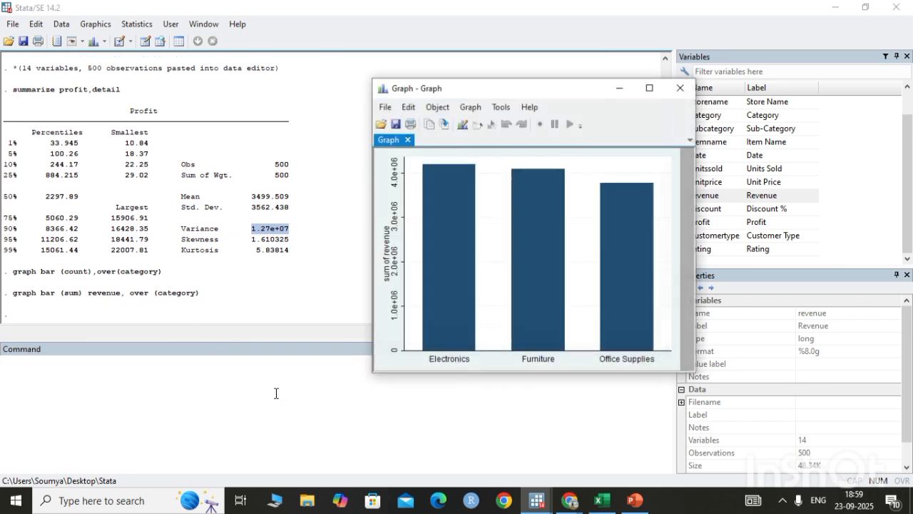
click(649, 88)
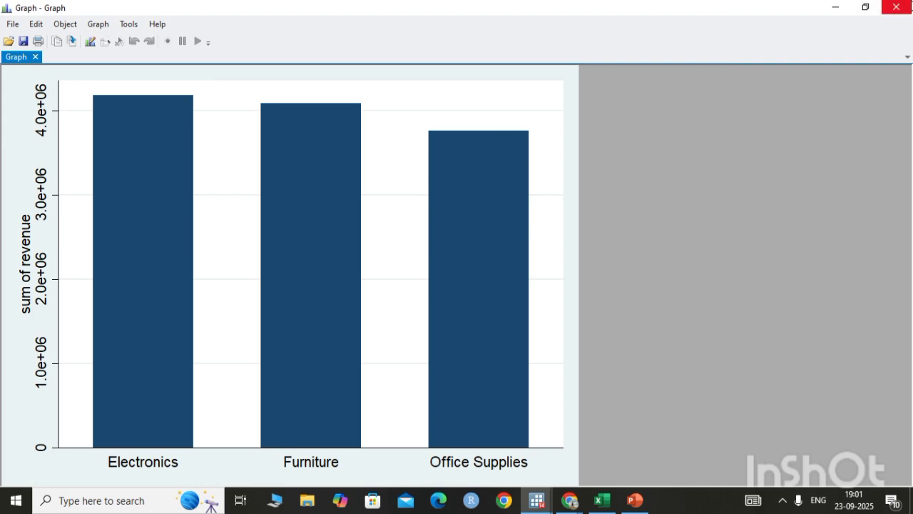
click(897, 7)
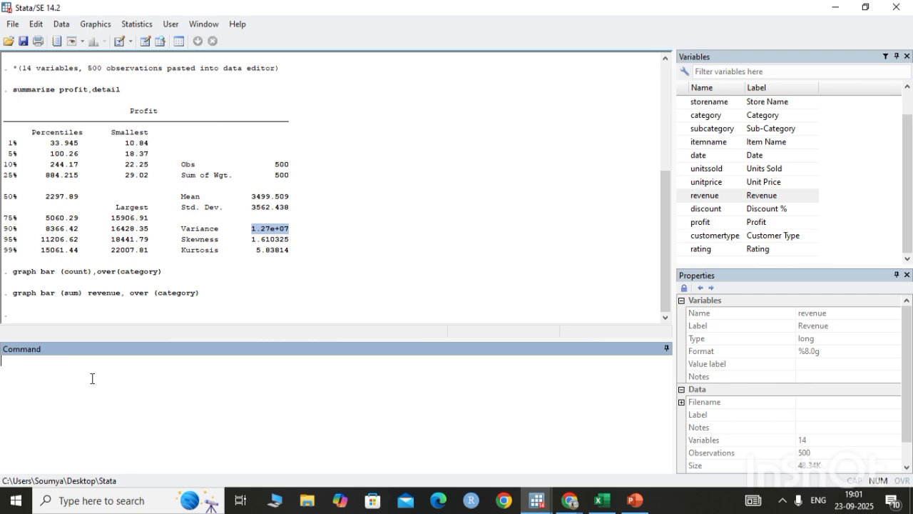
Switch to the spreadsheet, widen the Region column, and review its region values
click(601, 501)
click(428, 209)
click(287, 209)
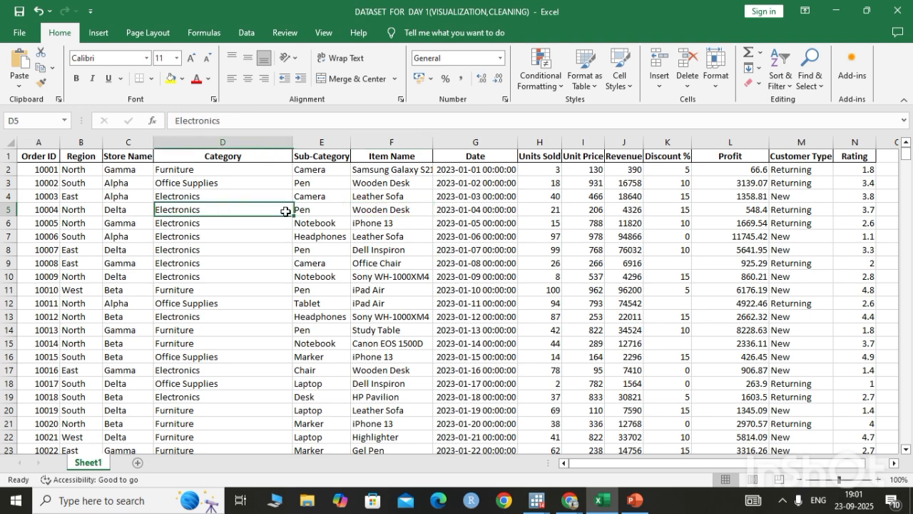
drag(102, 142, 166, 142)
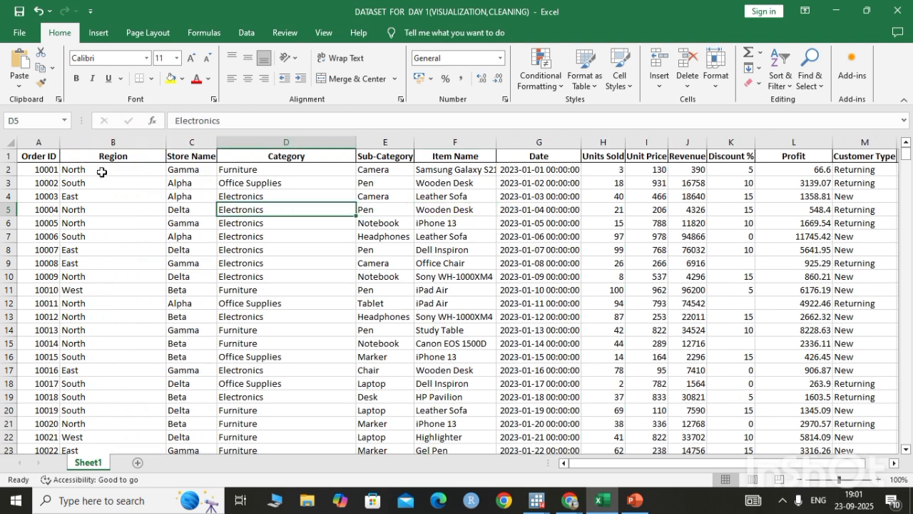
click(117, 156)
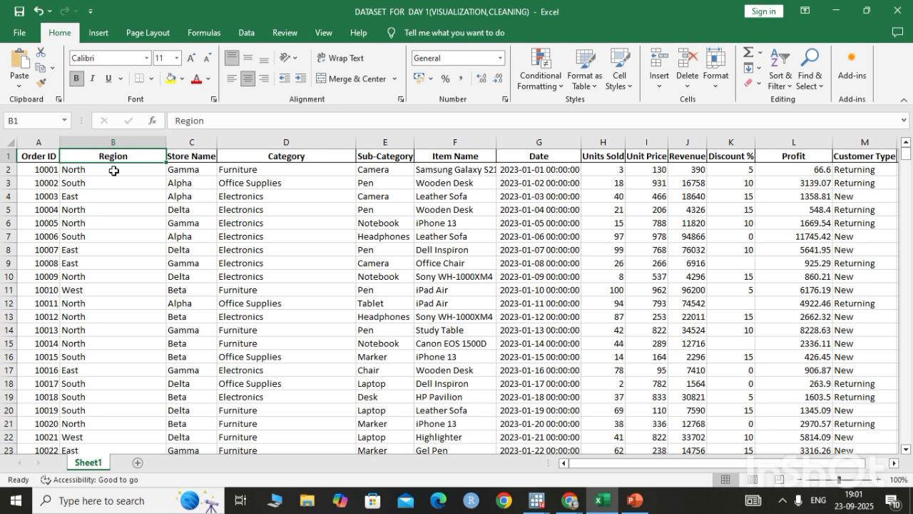
key(Down)
key(Down)
key(Down)
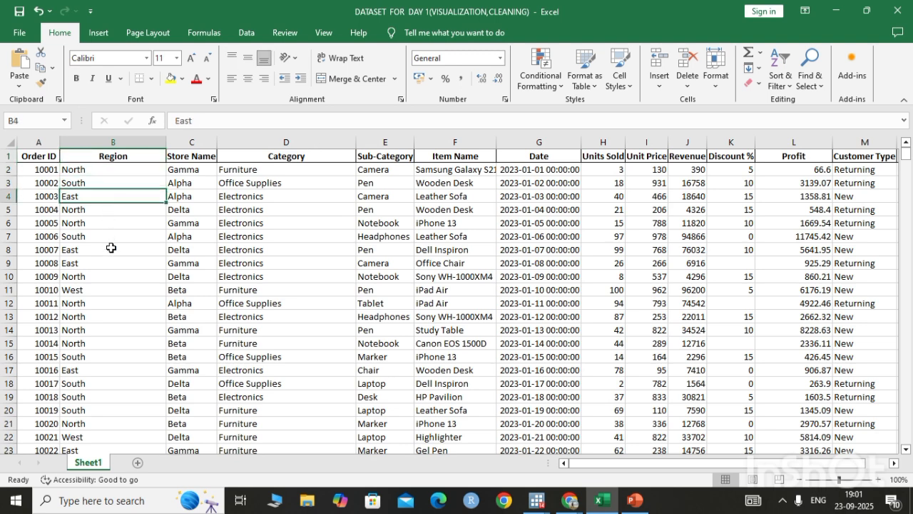
click(107, 293)
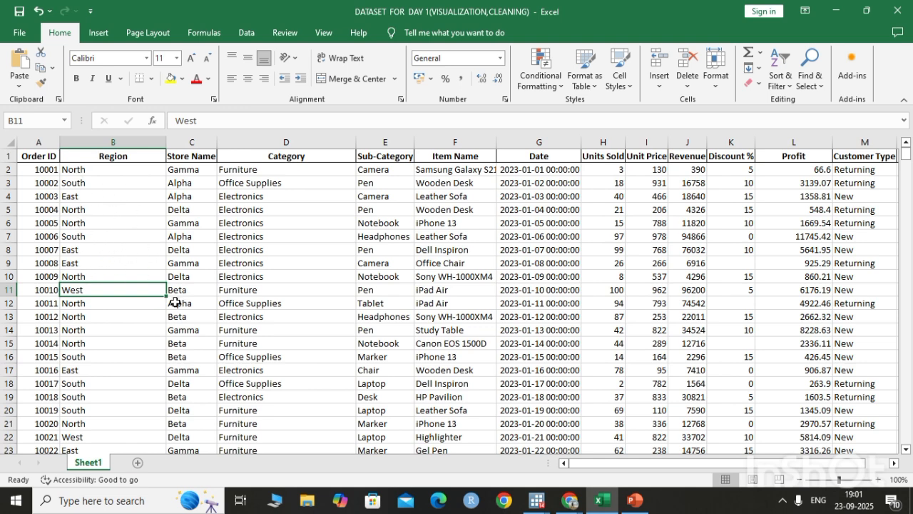
Switch to Stata and begin a pie chart command in the command window, entering graph pie
click(537, 500)
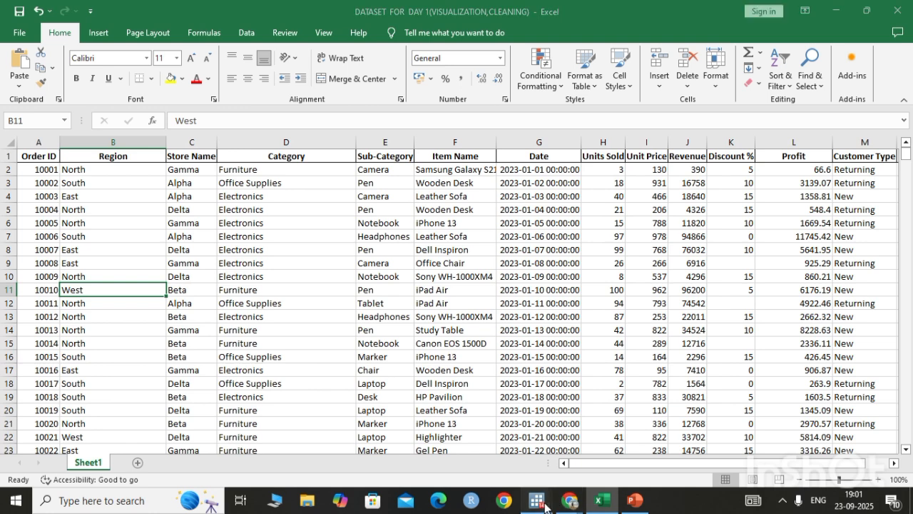
click(506, 447)
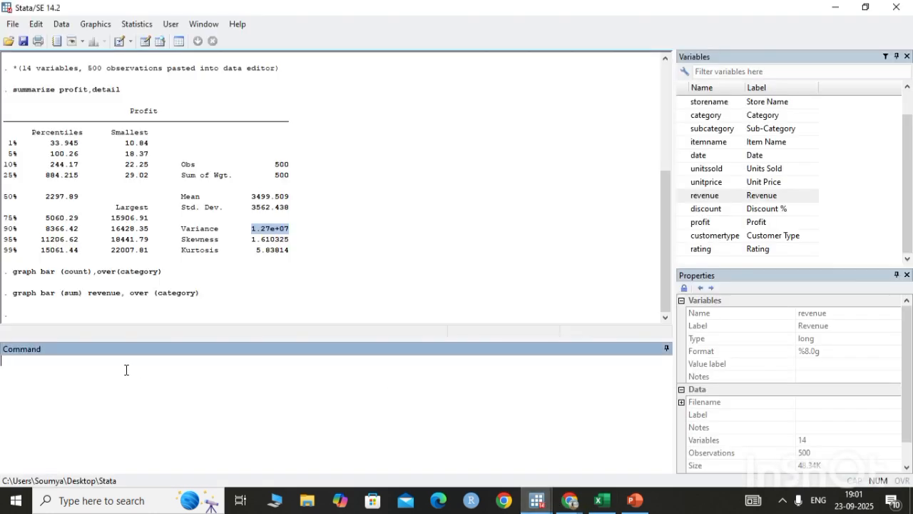
text(graph pie)
text(region)
key(BackSpace)
key(BackSpace)
key(BackSpace)
key(BackSpace)
key(BackSpace)
key(BackSpace)
Switch to the spreadsheet and review the Region and Revenue values in the first rows
click(601, 501)
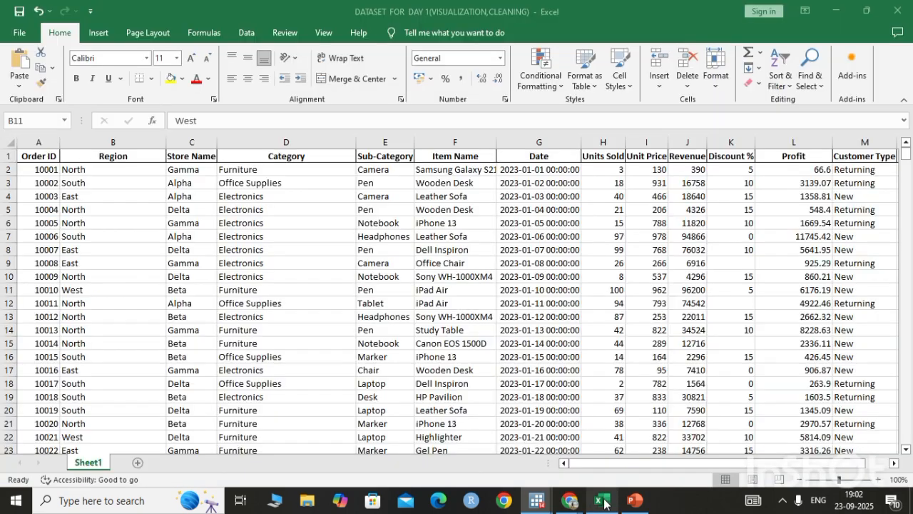
click(126, 166)
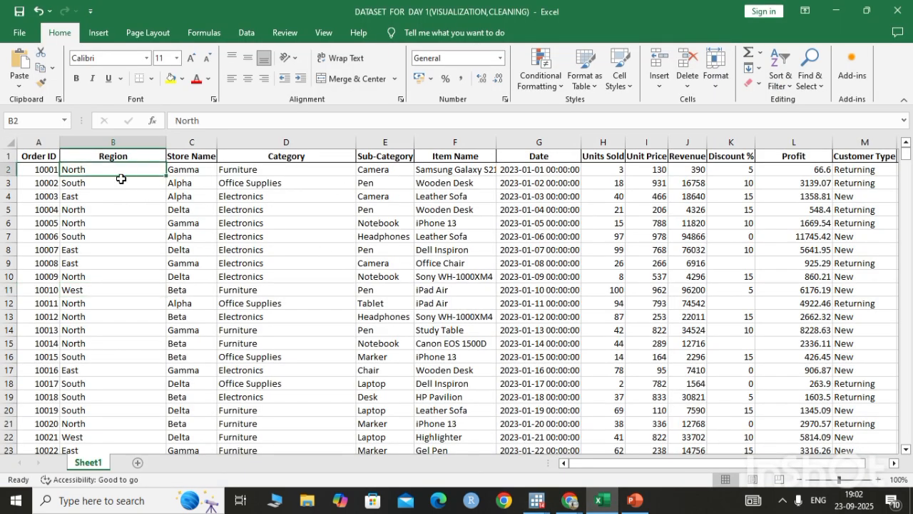
click(690, 169)
click(127, 185)
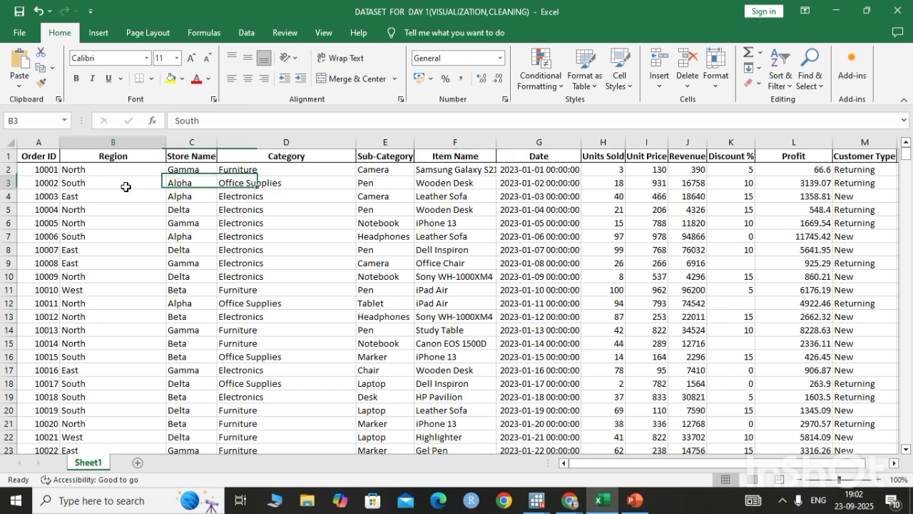
click(702, 182)
click(112, 201)
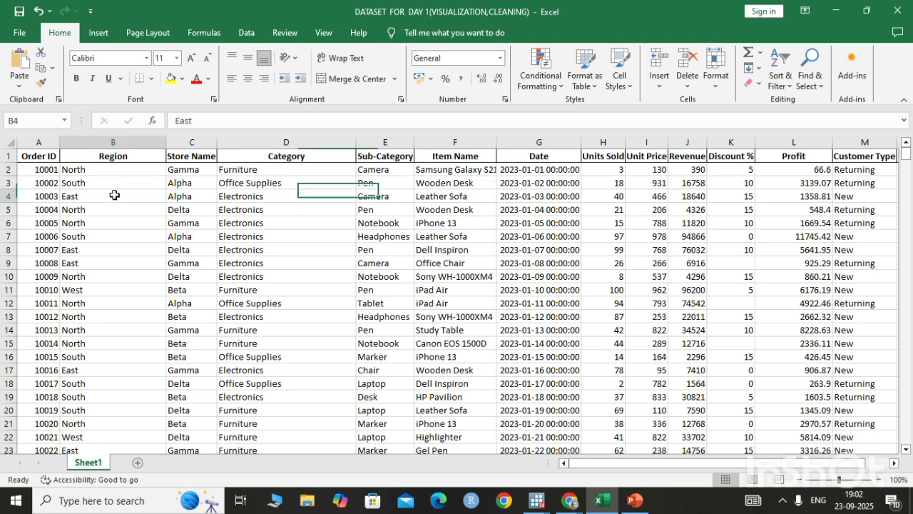
click(697, 198)
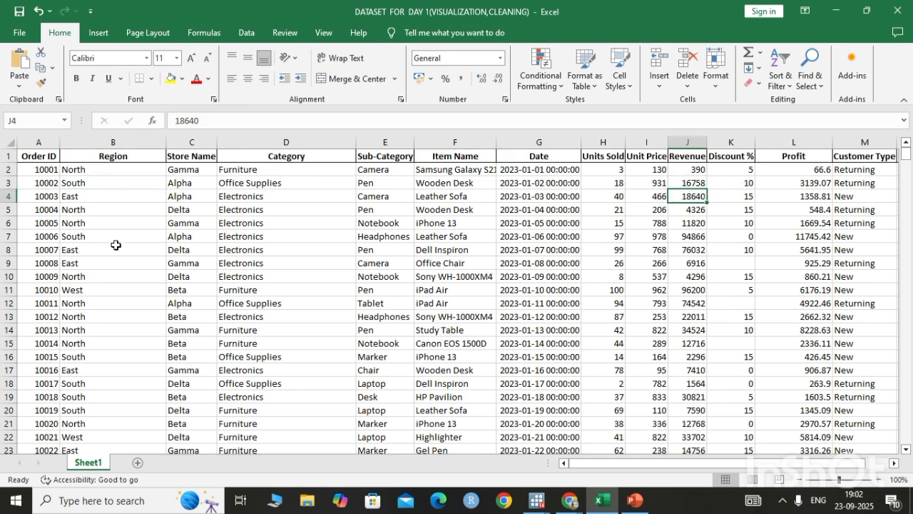
click(109, 292)
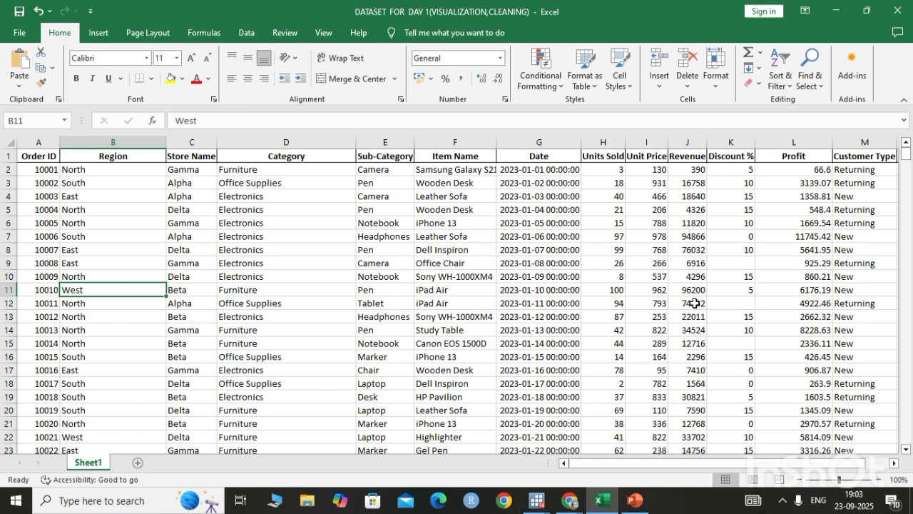
Complete and run graph pie revenue, over(region) to chart revenue share by region, then view it maximized and close it
click(536, 500)
click(478, 451)
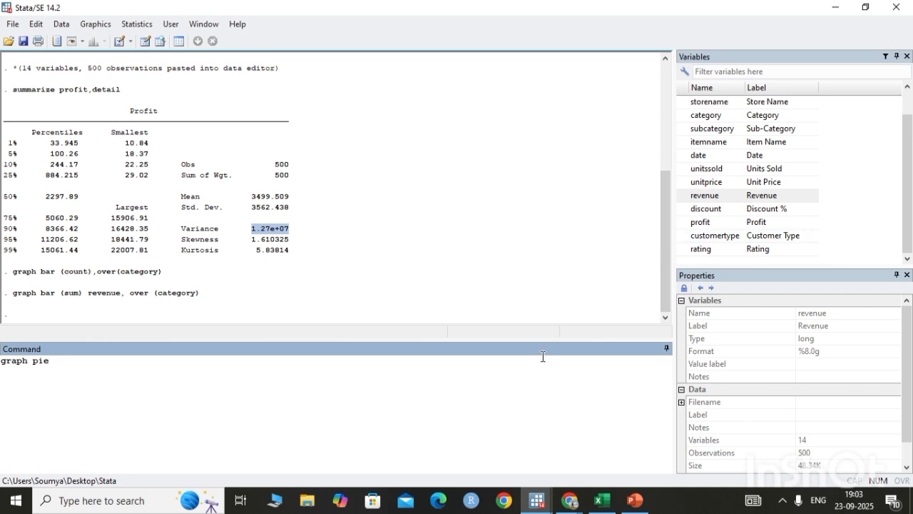
text(revenue, over(region)
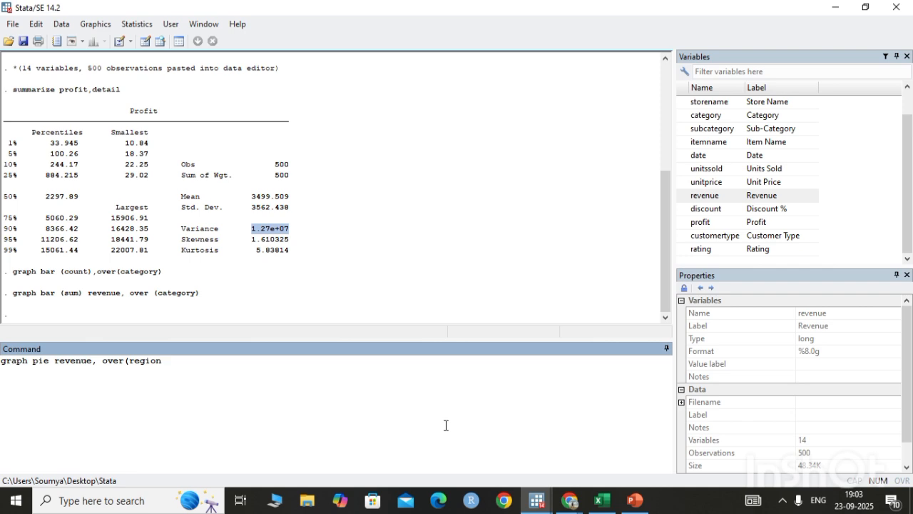
text())
key(Return)
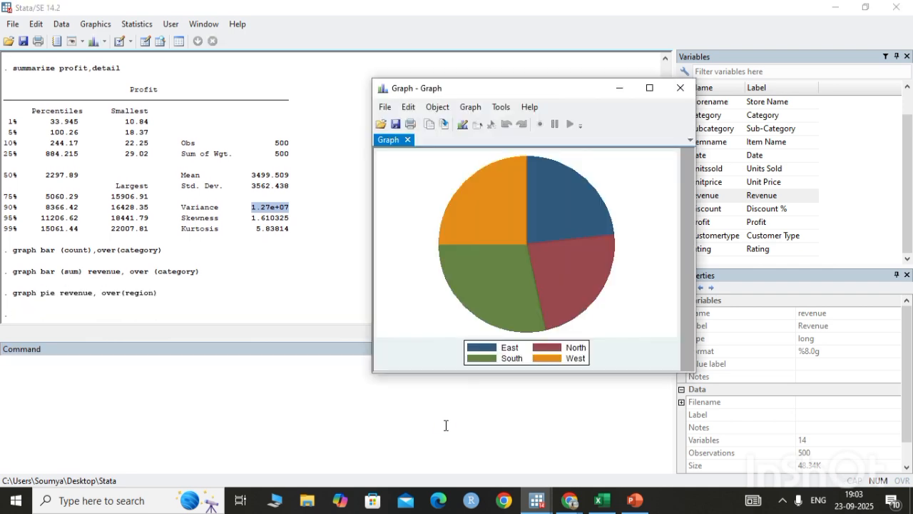
click(650, 88)
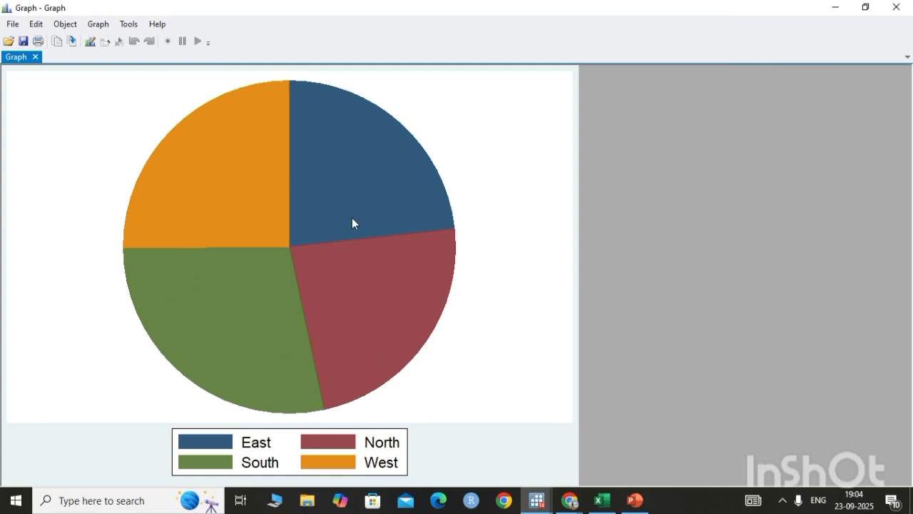
click(900, 6)
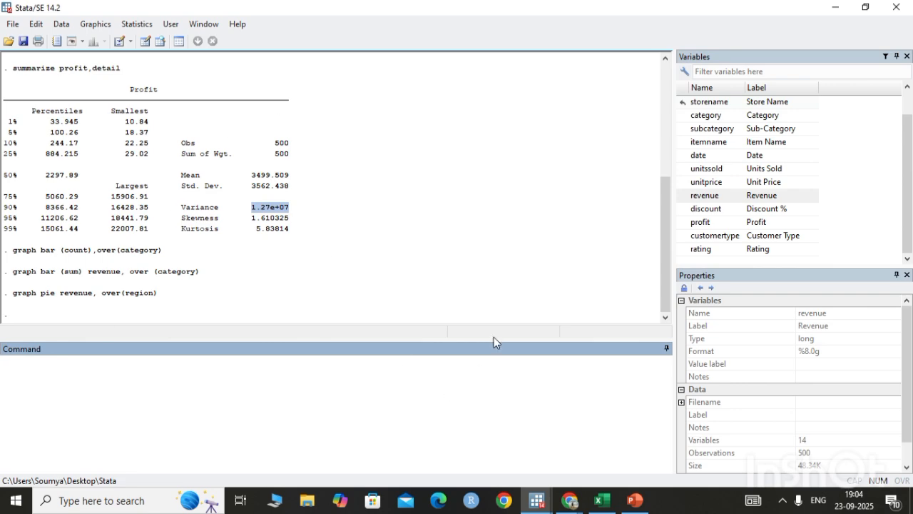
Switch to the spreadsheet and review the Profit column and its values
click(602, 500)
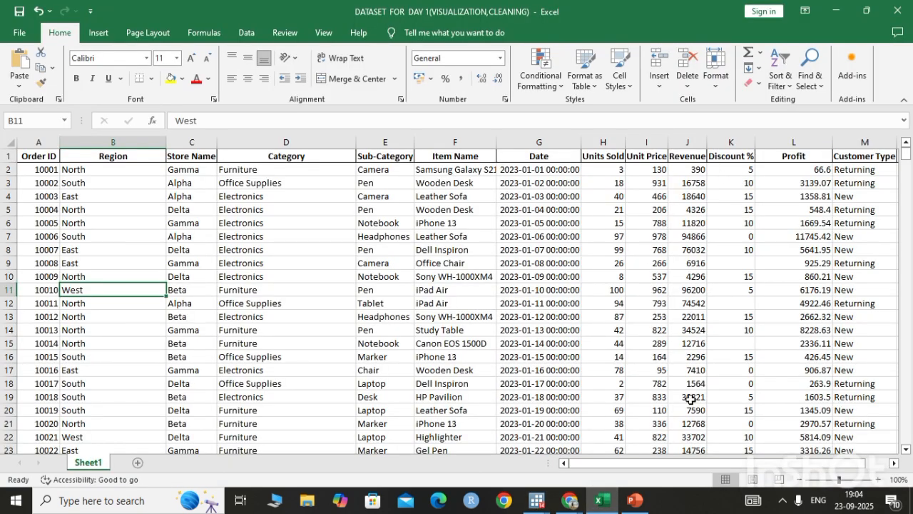
drag(683, 463, 705, 463)
click(761, 143)
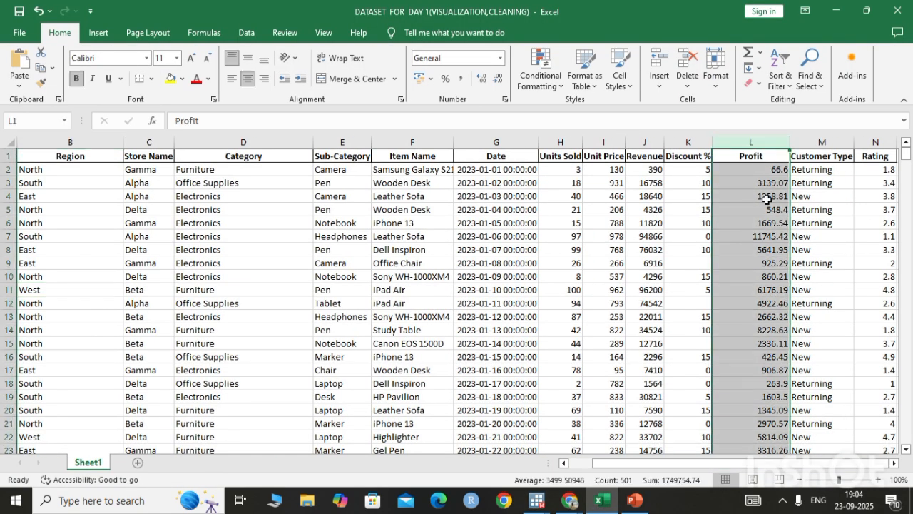
click(760, 157)
click(760, 172)
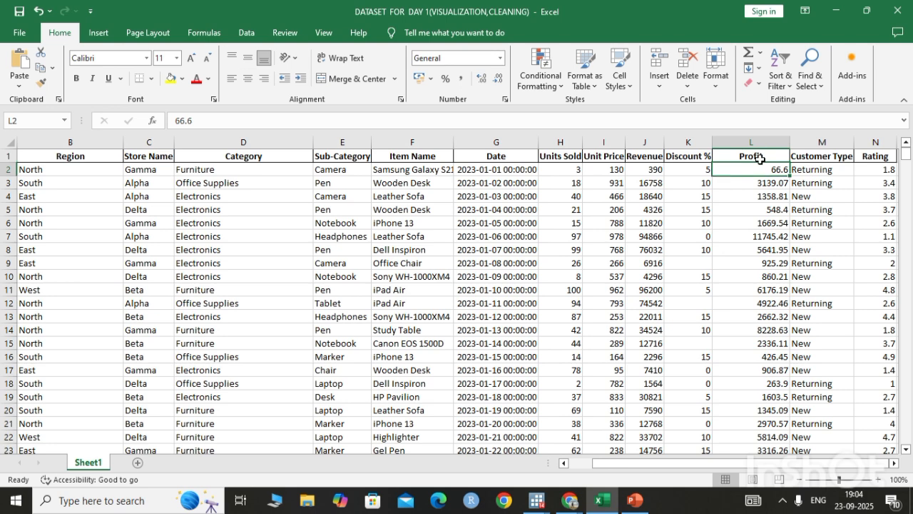
click(756, 155)
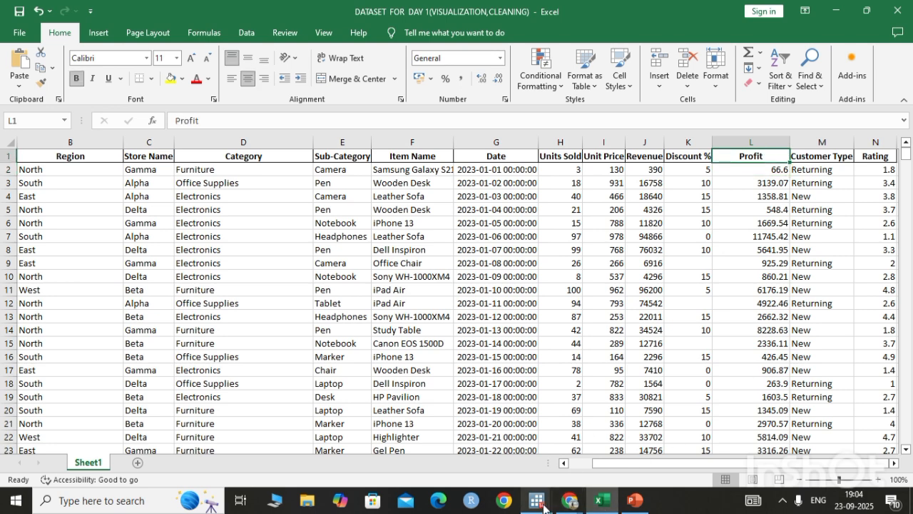
Run histogram profit,frequency to plot the profit distribution, then view the histogram maximized and close it
mouse_move(536, 501)
click(459, 449)
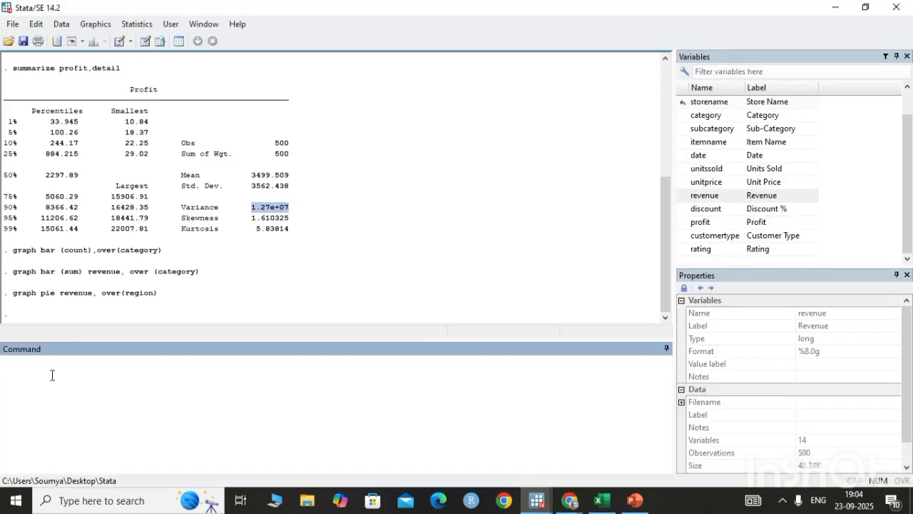
text(histogram)
click(683, 225)
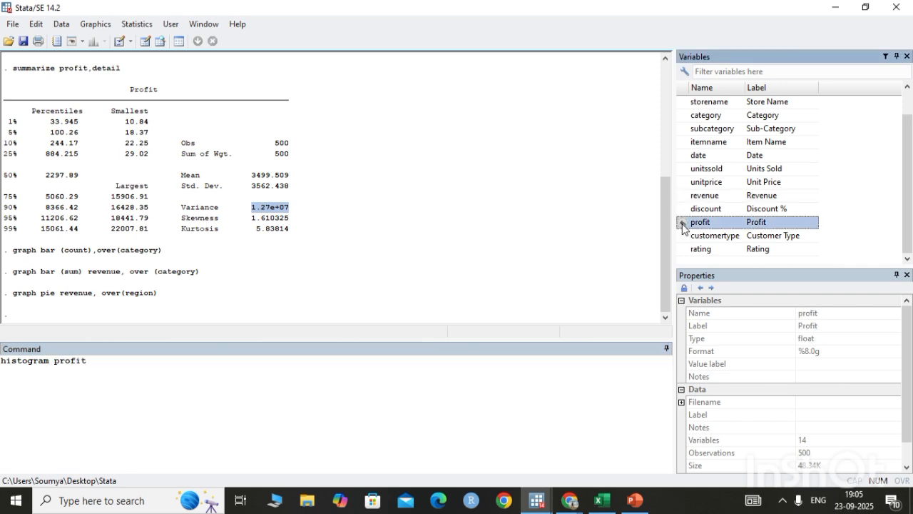
click(102, 365)
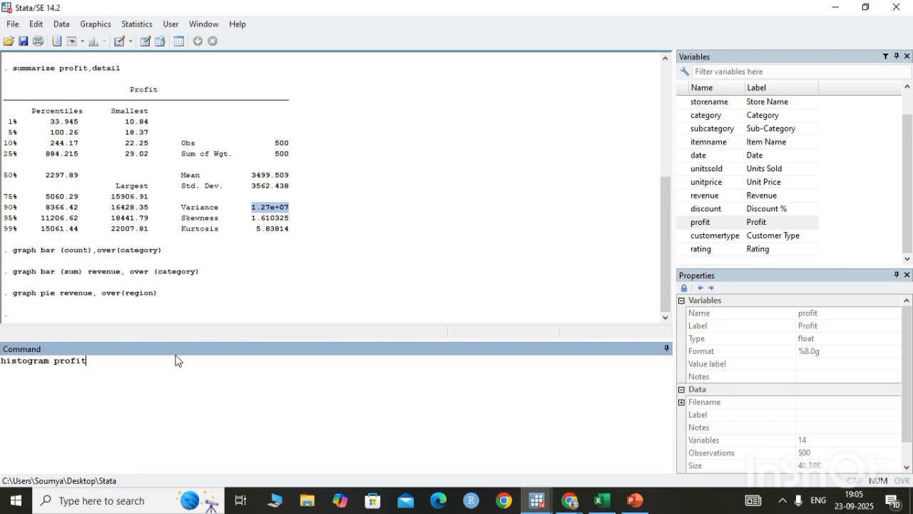
text(,frequency)
key(Return)
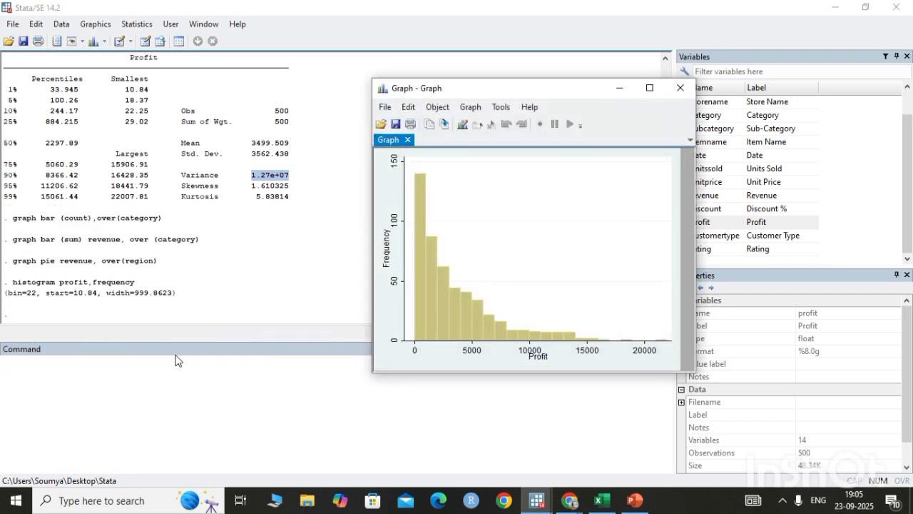
click(650, 88)
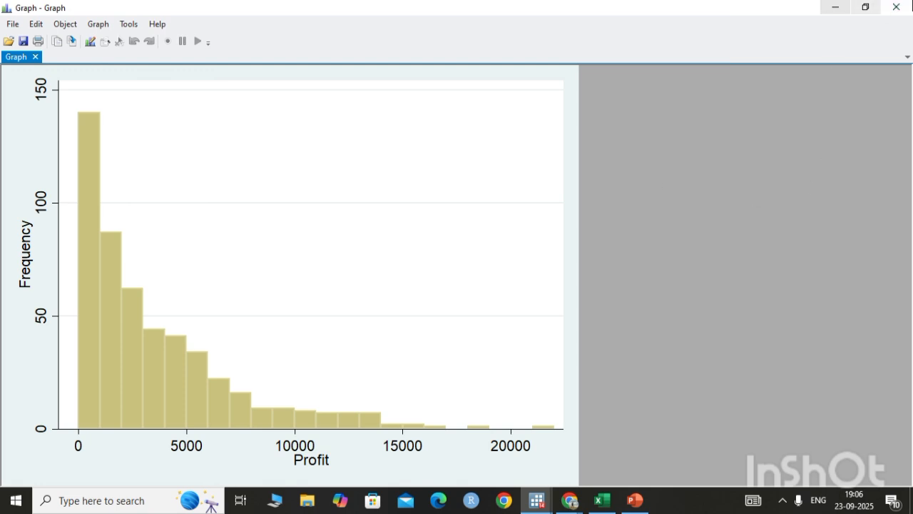
click(901, 10)
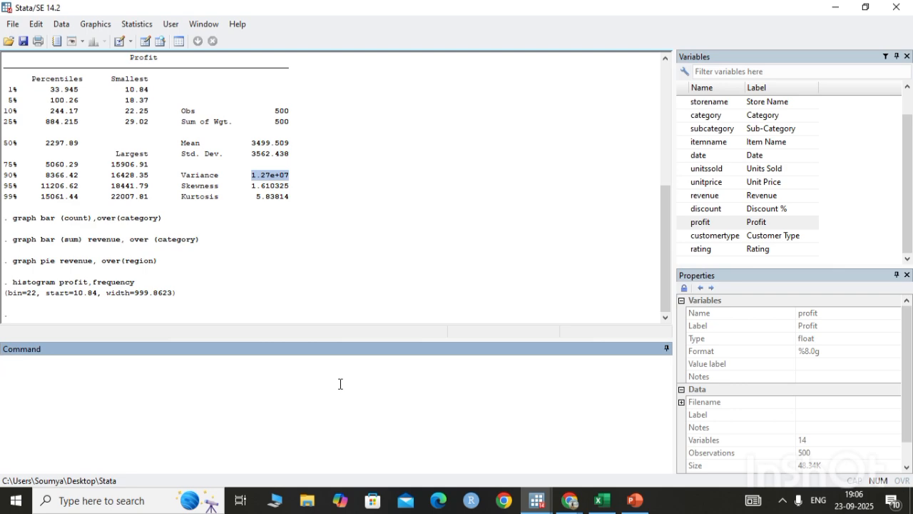
Switch to the spreadsheet, widen the Sub-Category column, and review the Category values
click(602, 500)
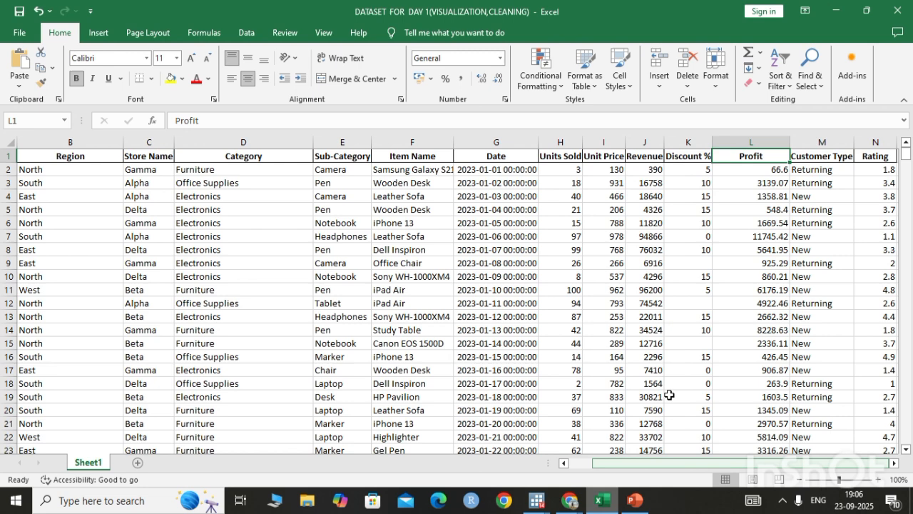
click(362, 209)
click(272, 155)
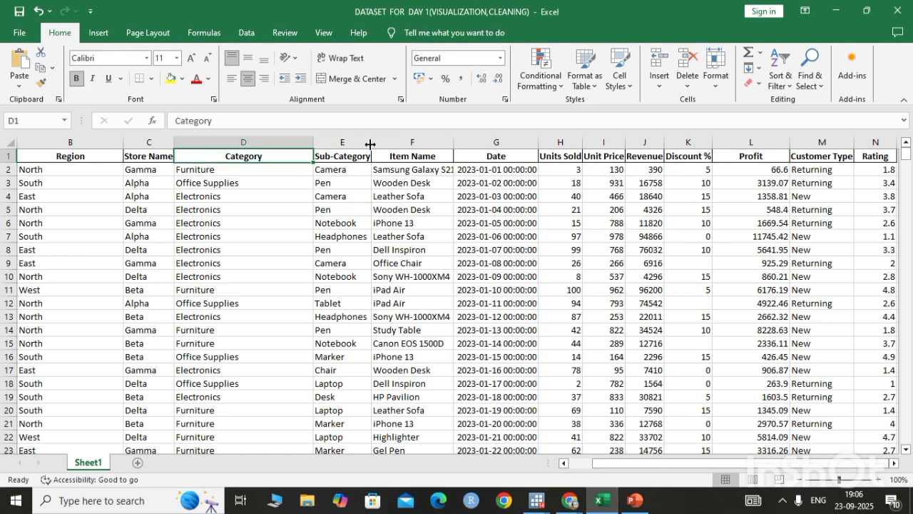
drag(371, 144, 397, 144)
click(264, 169)
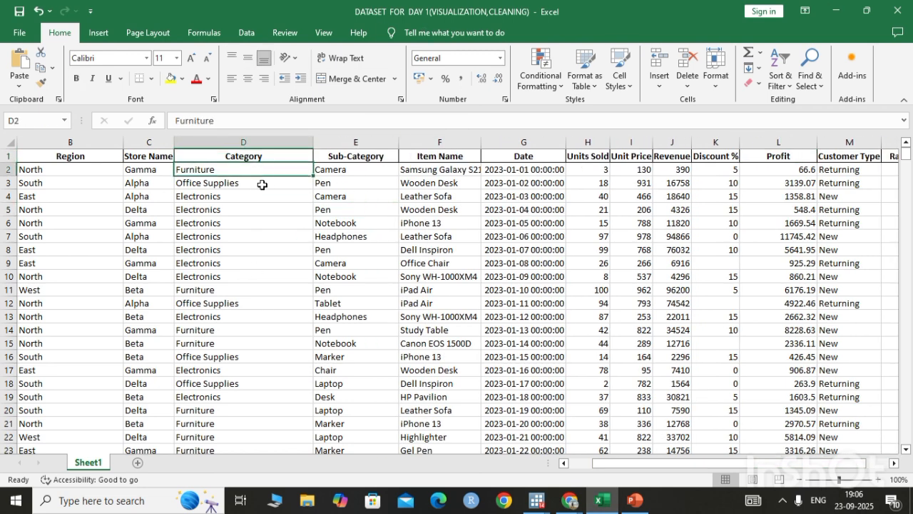
click(263, 184)
click(260, 197)
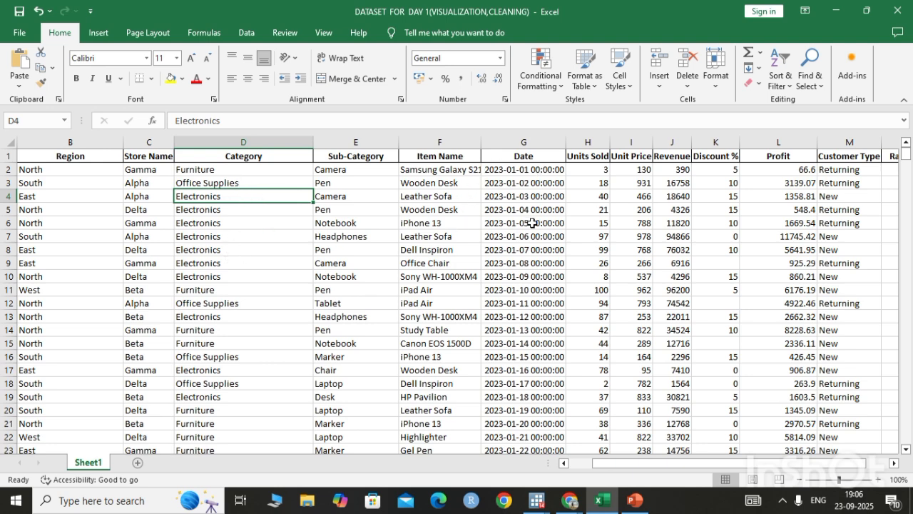
Widen the Customer Type column and review its New and Returning values
drag(598, 465, 638, 463)
click(742, 142)
mouse_move(775, 142)
mouse_down()
mouse_move(804, 143)
mouse_move(788, 145)
mouse_up()
click(762, 183)
click(759, 169)
click(752, 200)
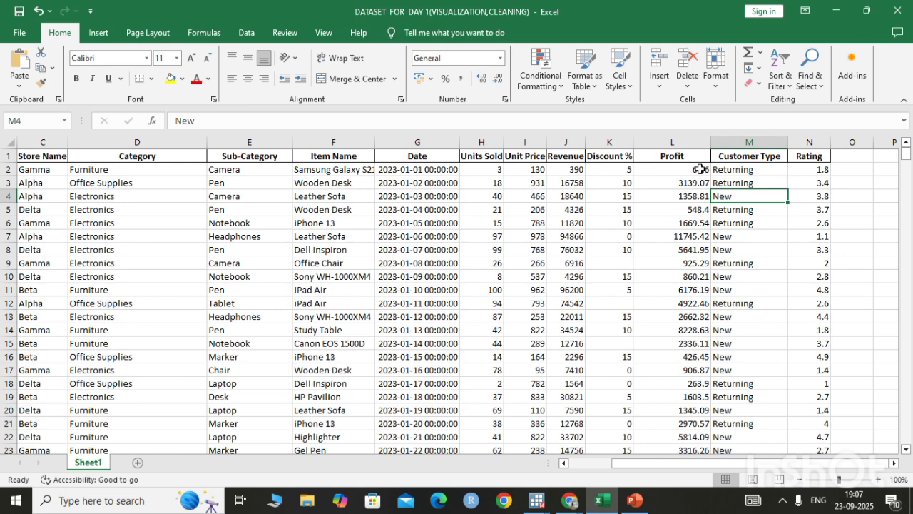
click(744, 172)
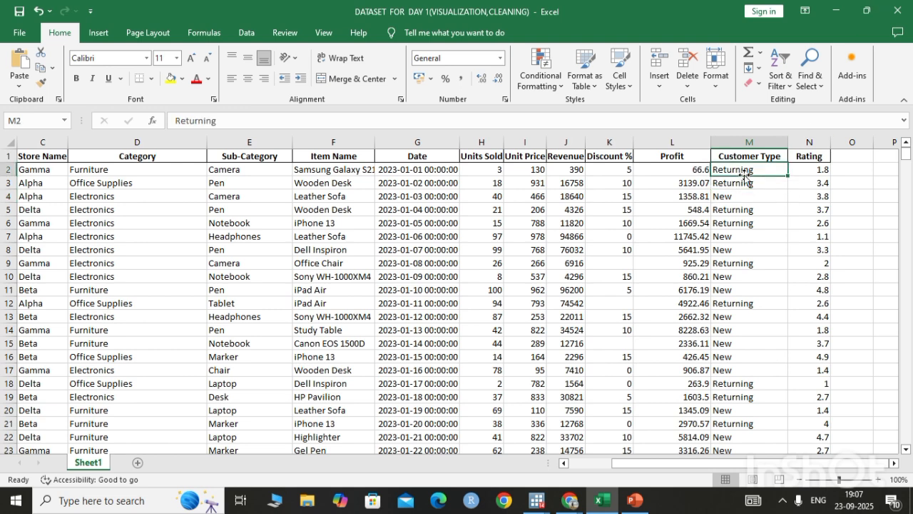
click(740, 199)
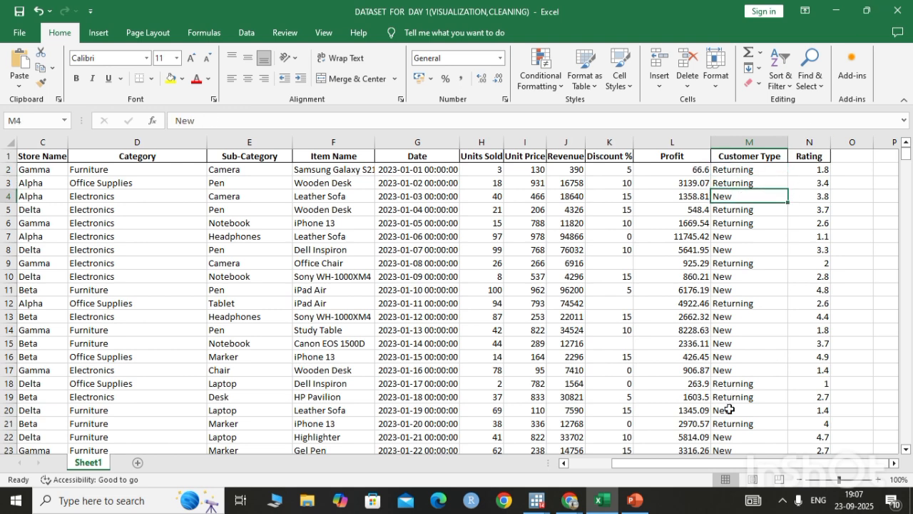
Return to the start of the sheet and review the Category values again
drag(717, 465, 631, 465)
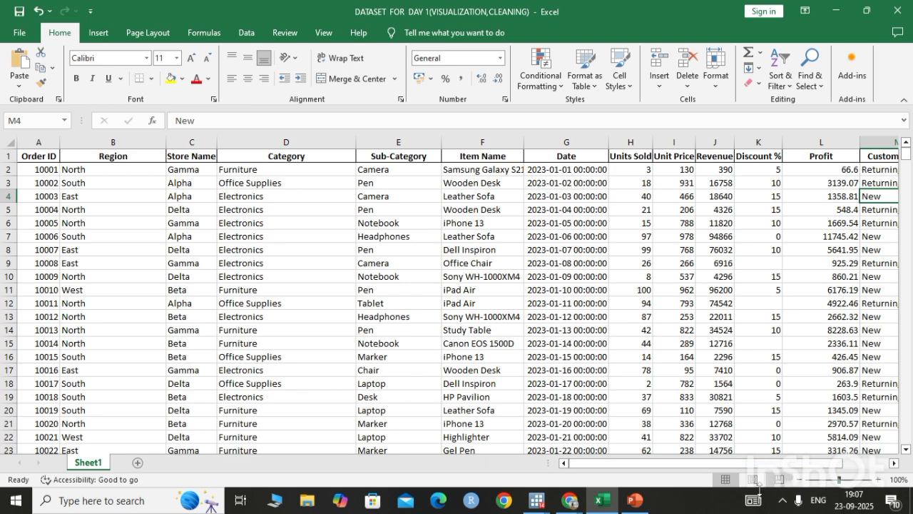
drag(712, 463, 743, 467)
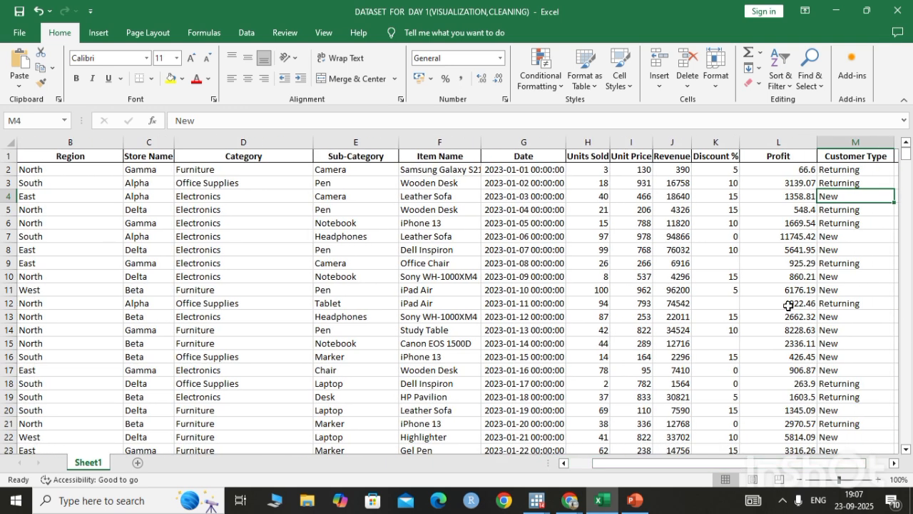
click(223, 172)
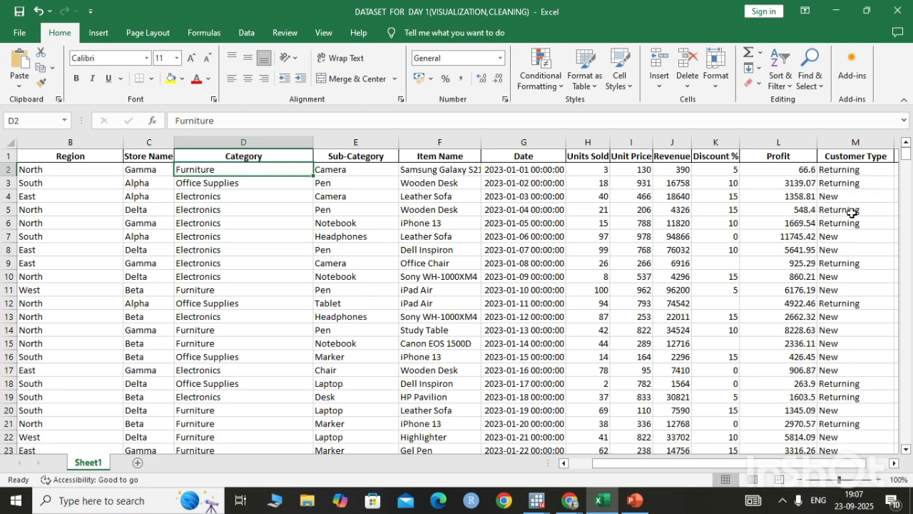
click(235, 185)
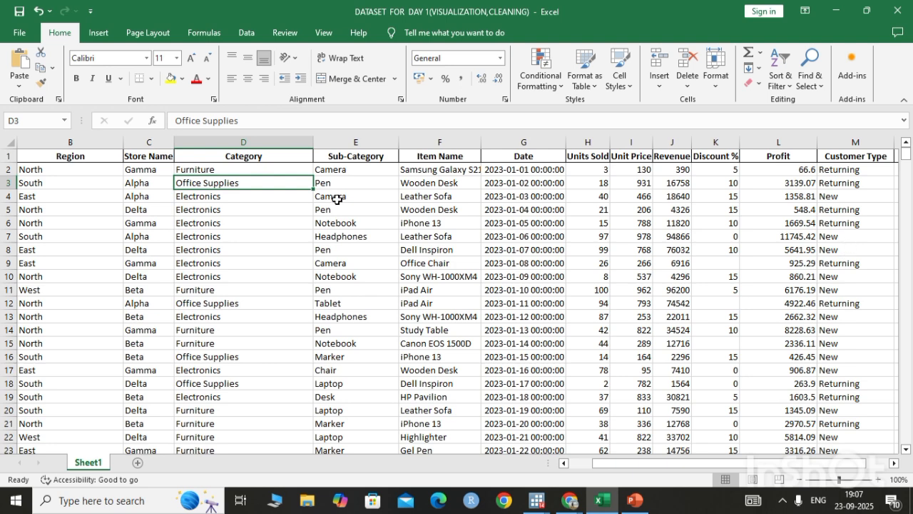
click(207, 199)
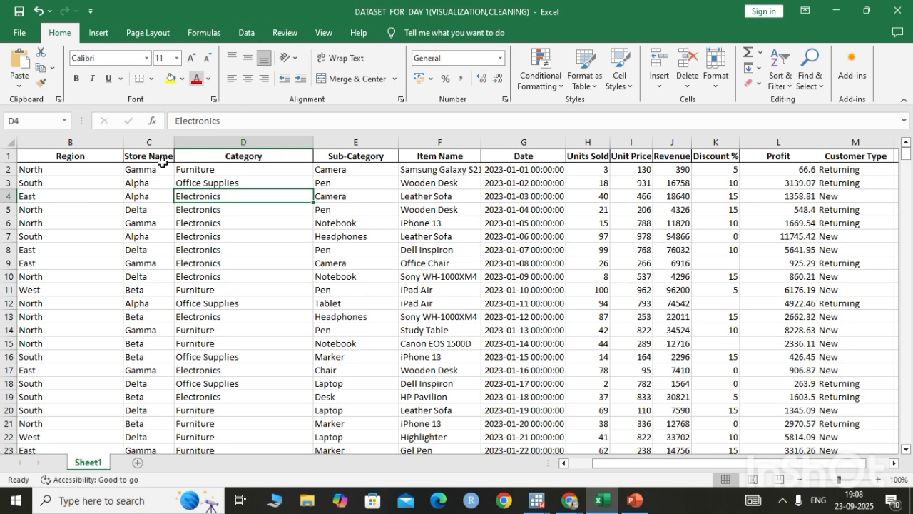
Compare the Category and Customer Type values across the first rows of the sheet
click(214, 182)
click(212, 196)
scroll(618, 469, right, 1)
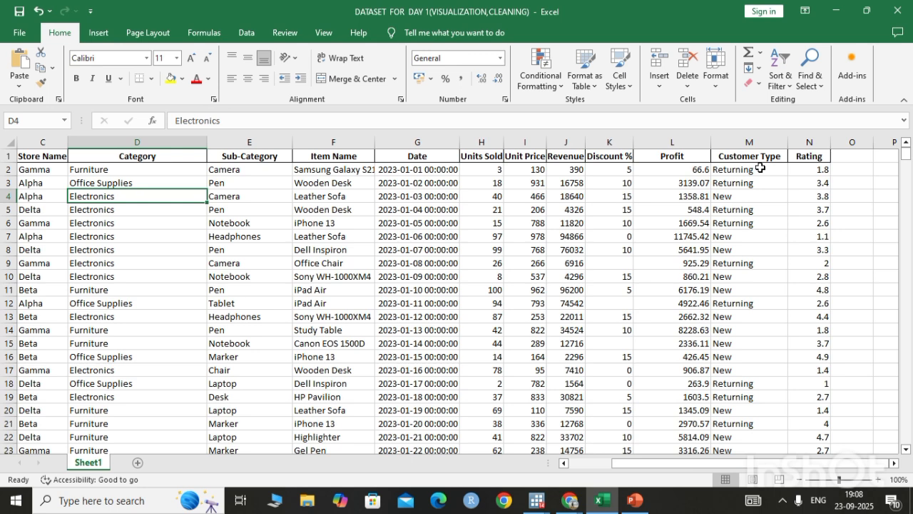
click(740, 170)
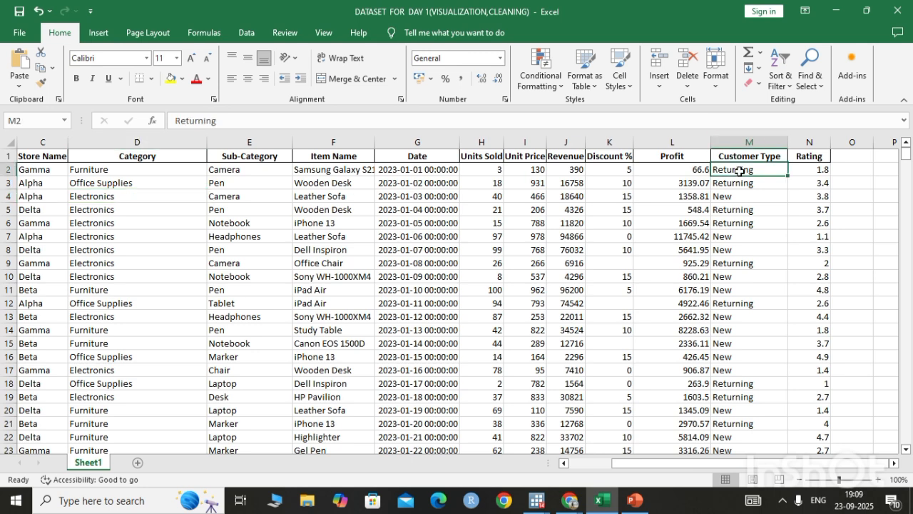
click(169, 165)
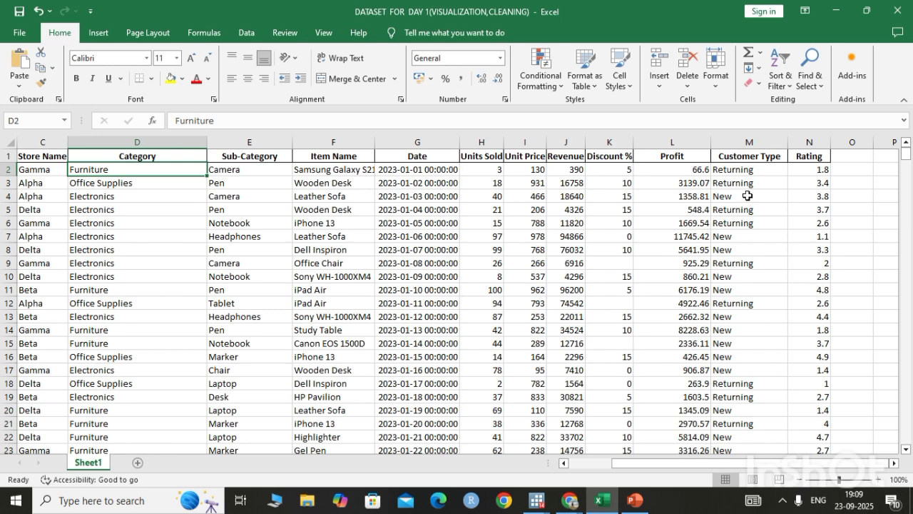
click(748, 197)
click(182, 170)
click(757, 173)
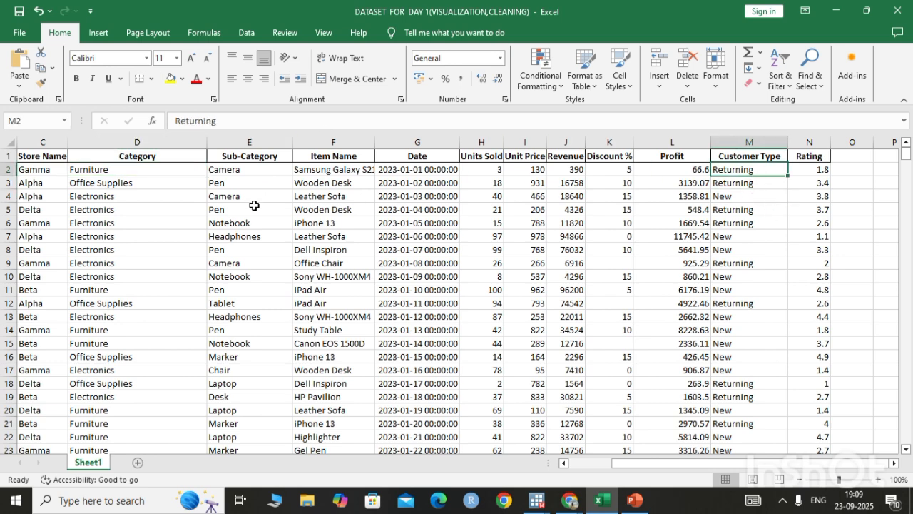
click(169, 194)
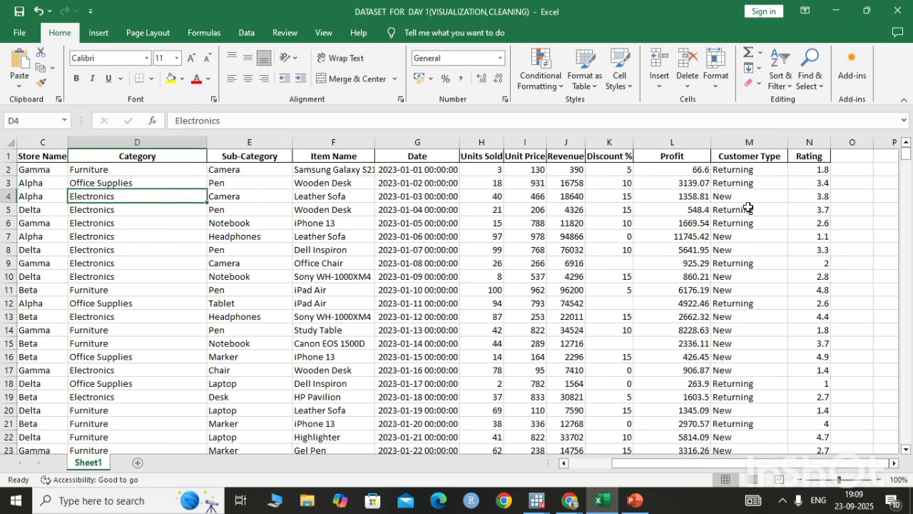
click(735, 172)
click(723, 195)
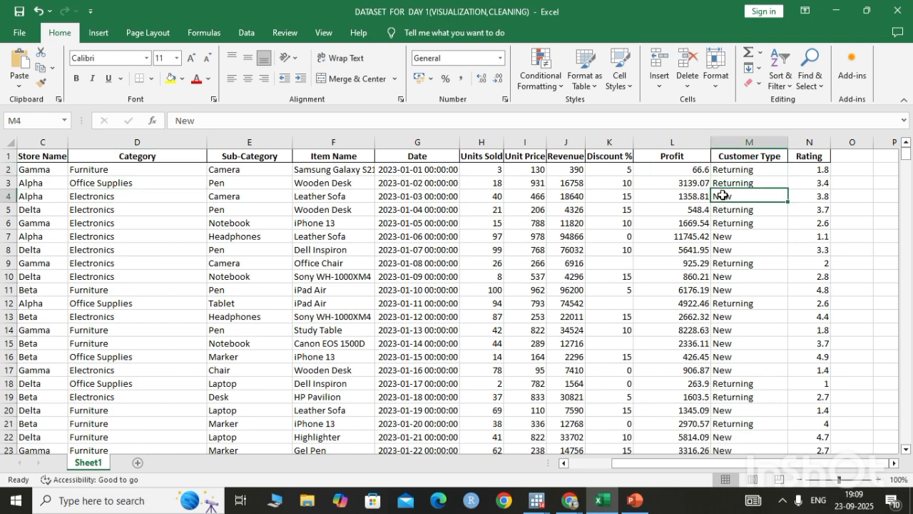
click(188, 179)
Switch back to the Stata window
click(520, 504)
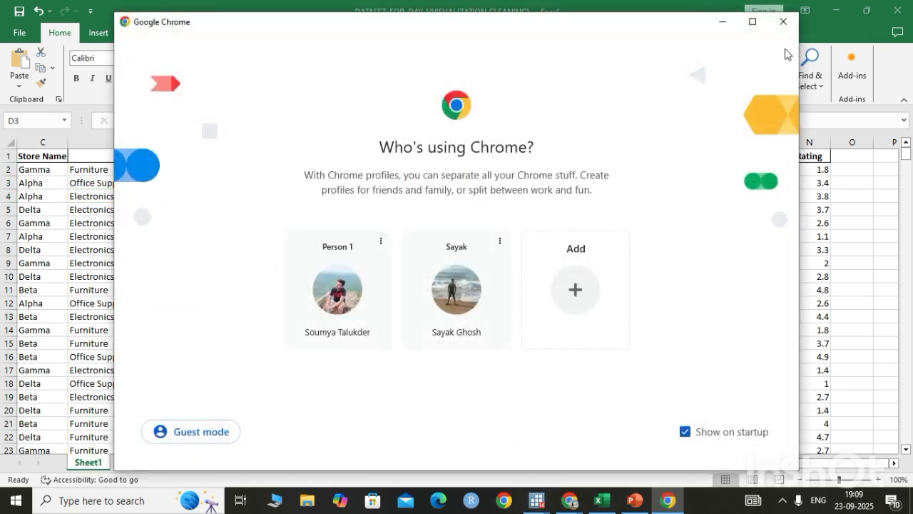
click(522, 499)
mouse_move(537, 500)
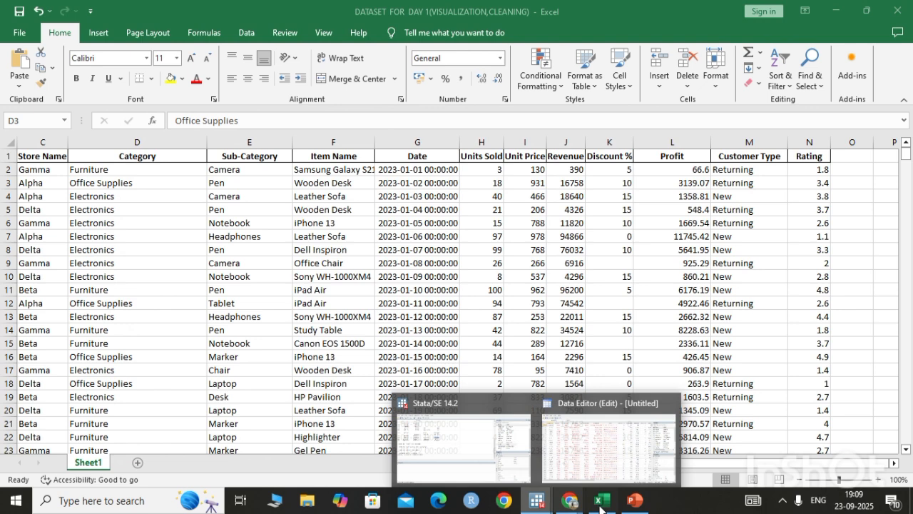
click(515, 437)
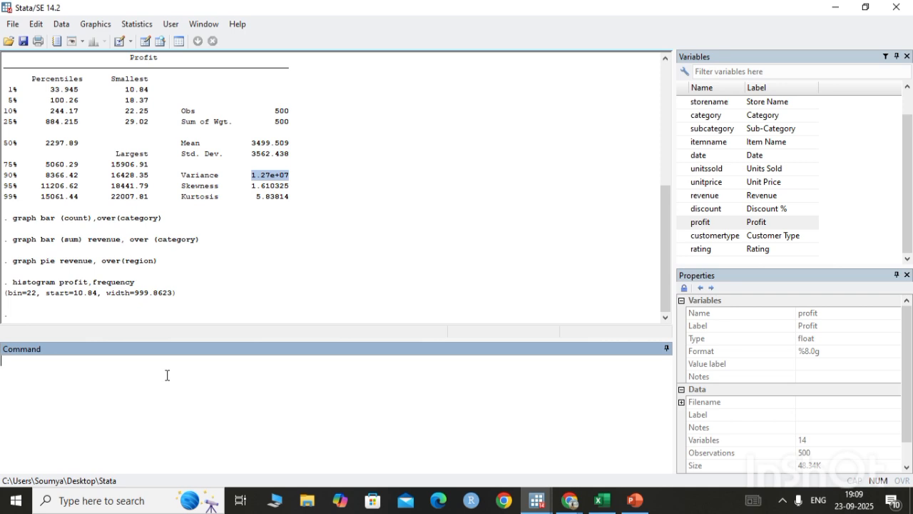
Try to run tabulate cateogory customertype, inserting customertype from the variables list
text(tabulate c)
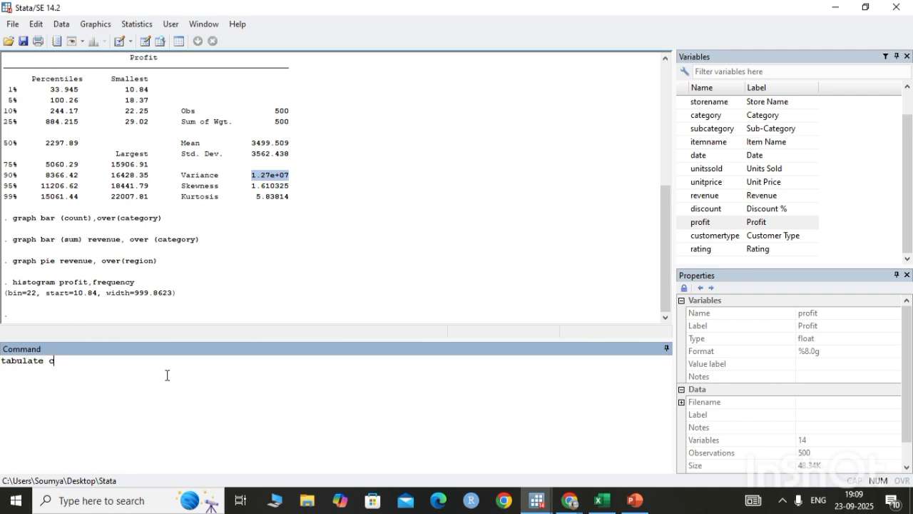
text(ateog)
text(iry)
key(BackSpace)
key(BackSpace)
text(ory)
click(683, 236)
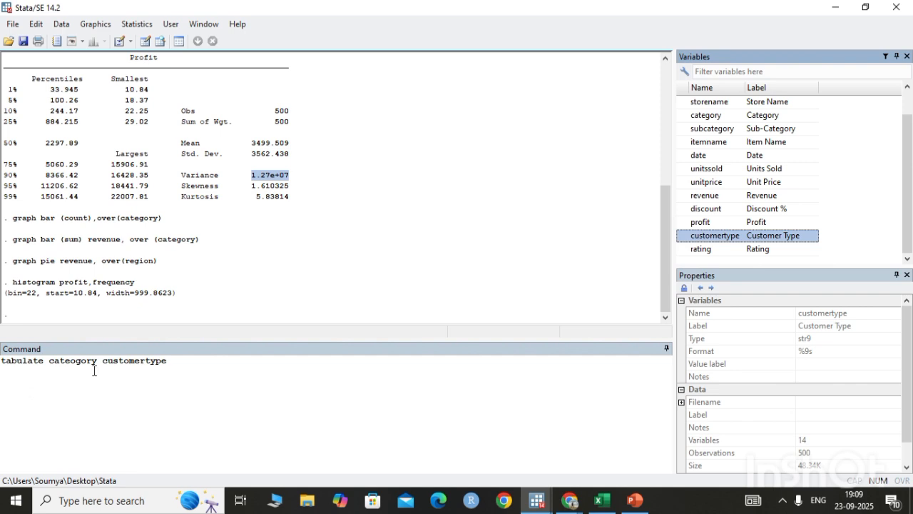
click(195, 367)
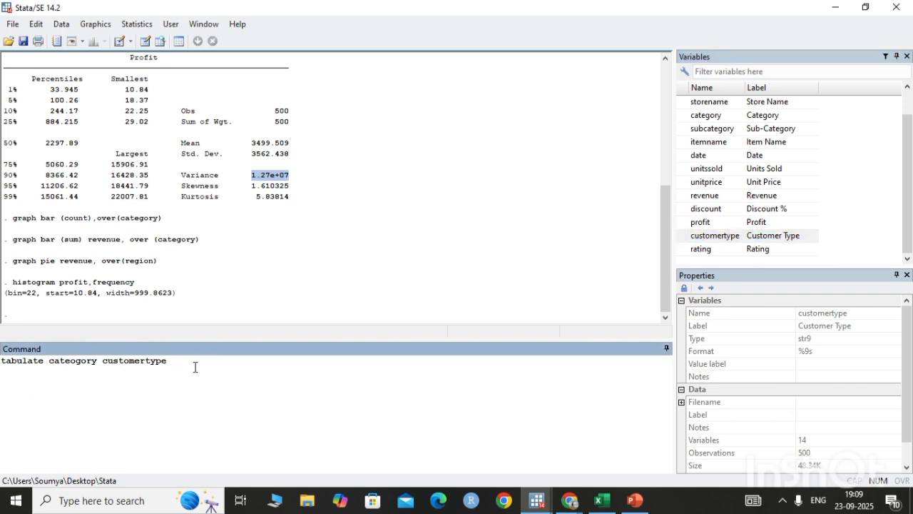
key(Return)
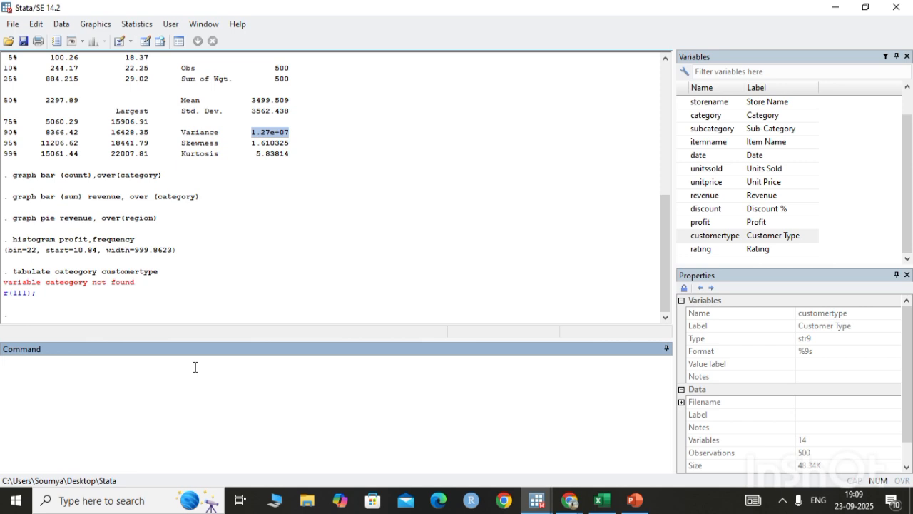
Examine the error message about the misspelled variable name
double_click(57, 277)
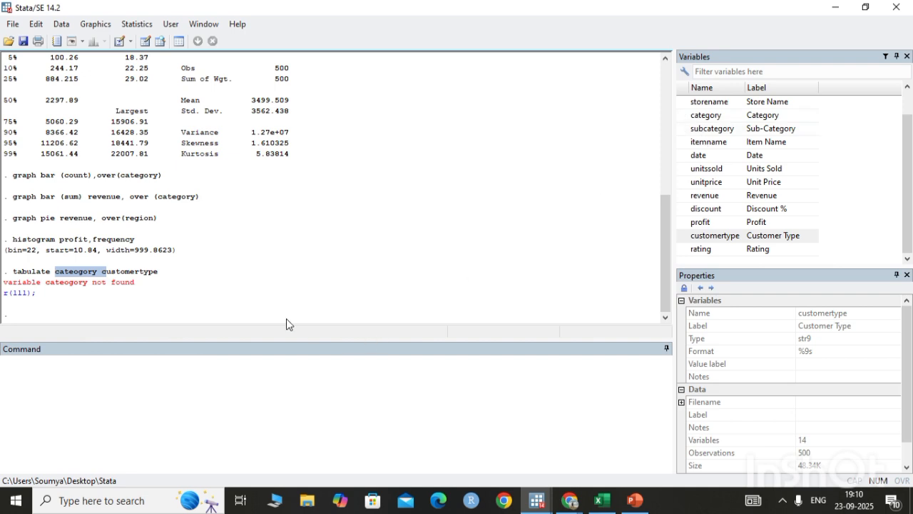
click(79, 285)
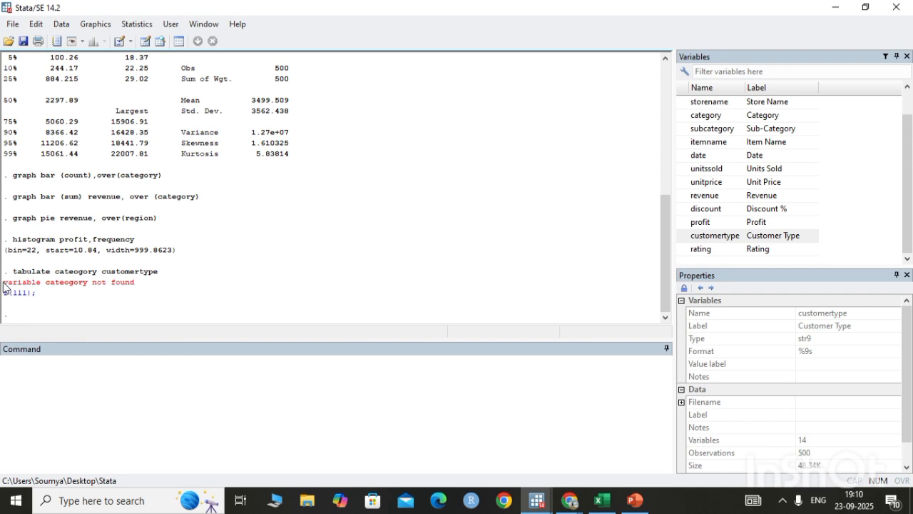
drag(2, 286, 139, 287)
click(191, 285)
Run tabulate category customertype, adding both variables from the variables list, to cross-tabulate categories by customer type
click(46, 374)
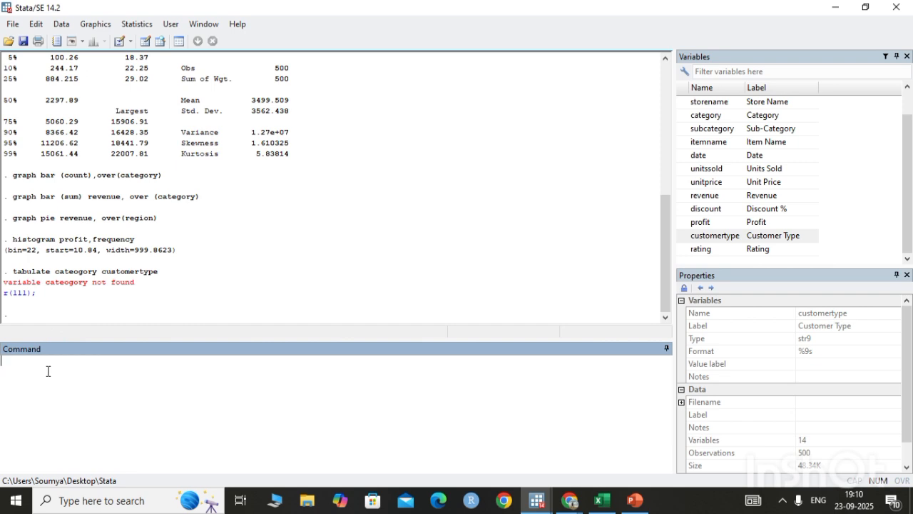
text(tabulate)
click(682, 116)
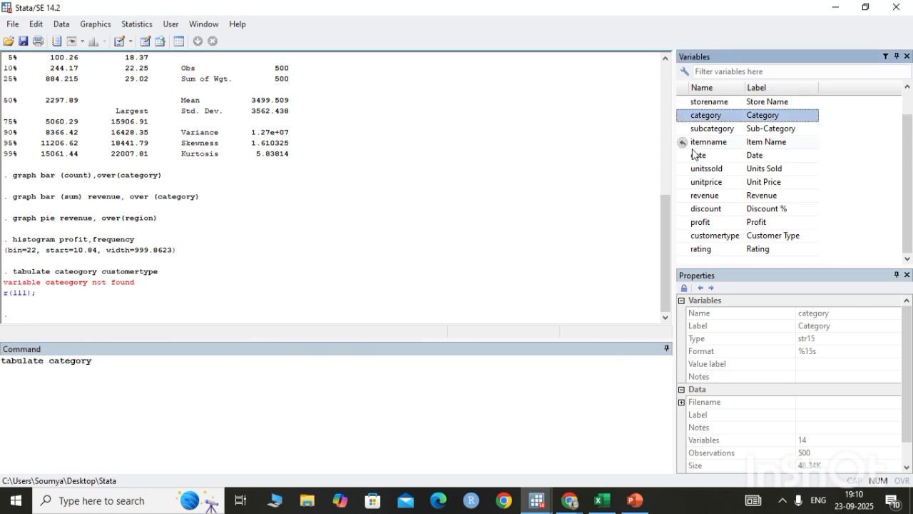
click(682, 238)
click(286, 380)
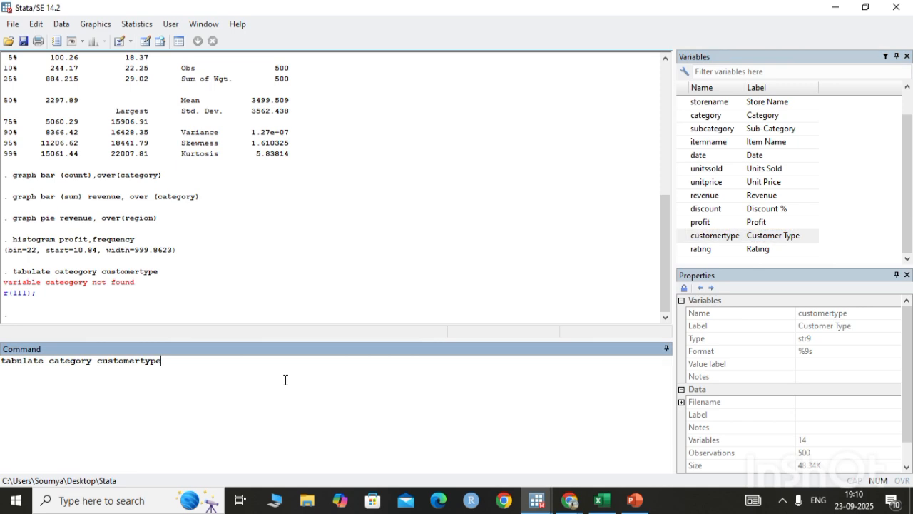
key(Return)
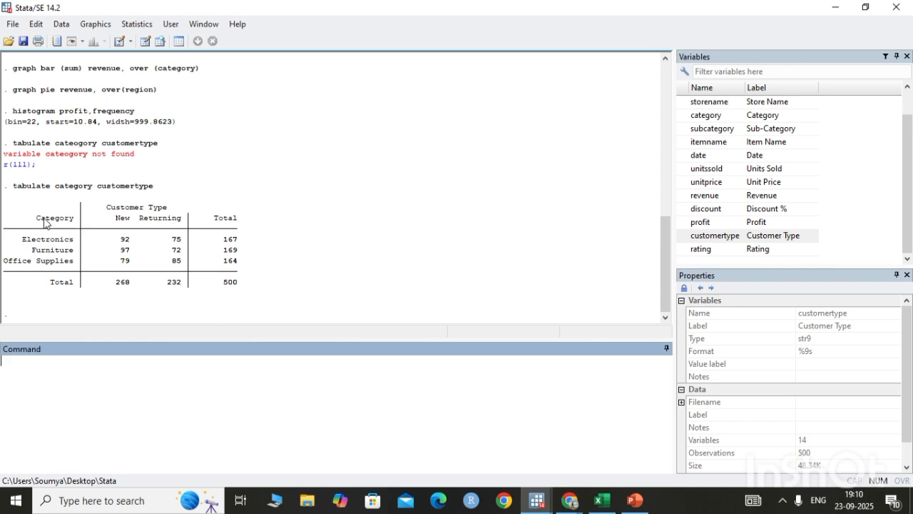
Review the cross-tabulation's category rows and New and Returning columns
drag(45, 218, 64, 208)
click(61, 237)
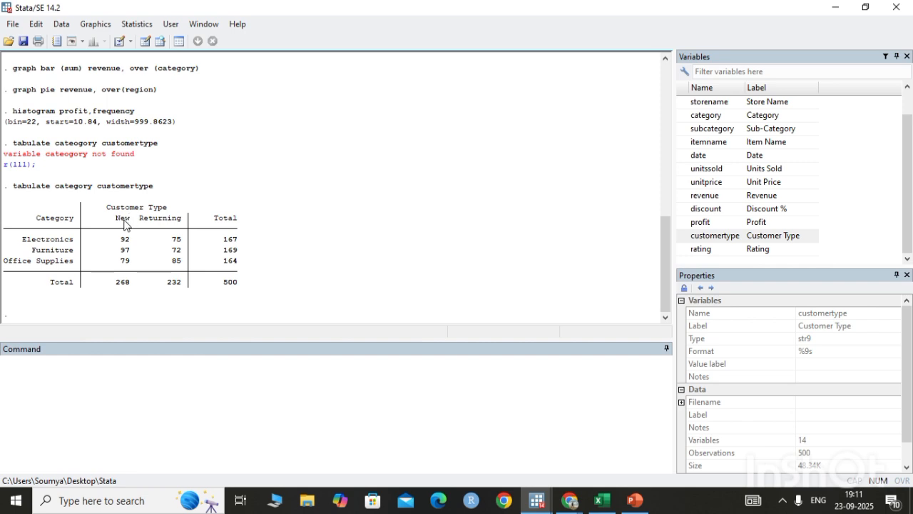
drag(112, 219, 184, 222)
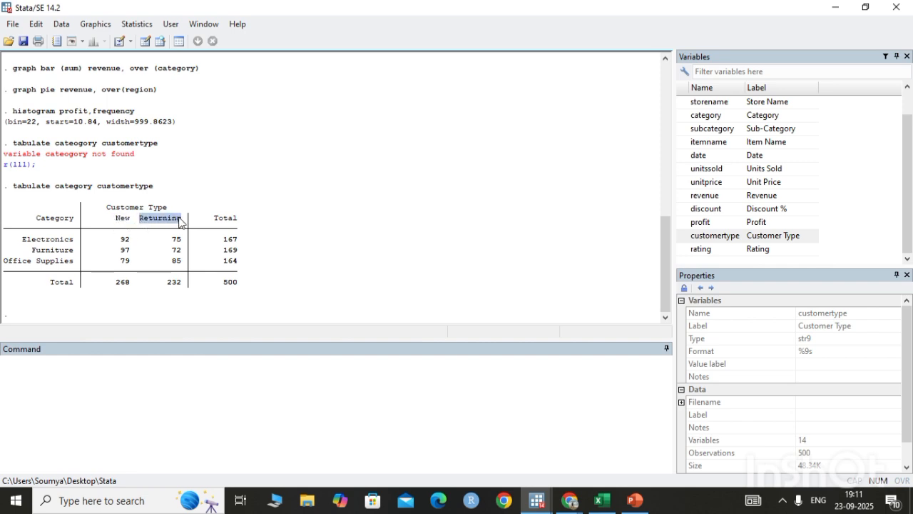
click(328, 254)
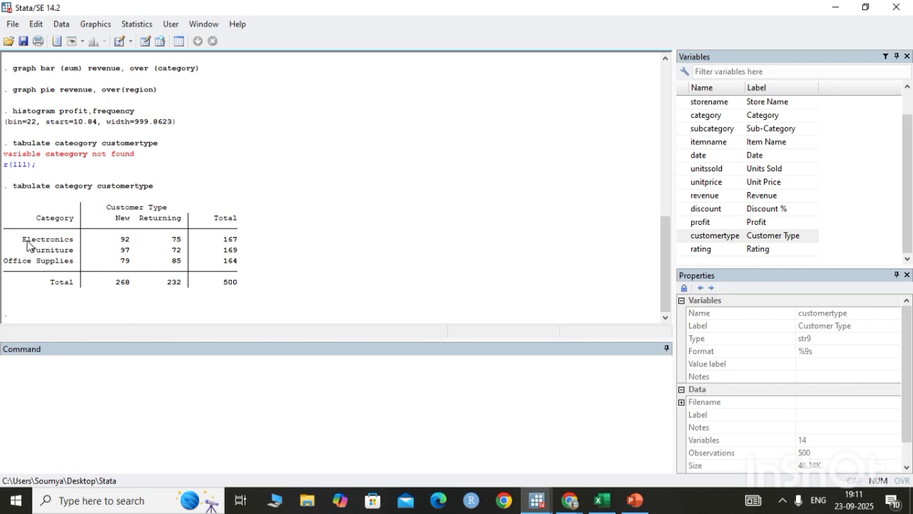
drag(23, 242, 184, 243)
drag(31, 251, 190, 252)
click(125, 253)
drag(4, 263, 184, 271)
drag(19, 239, 187, 241)
click(32, 260)
click(94, 386)
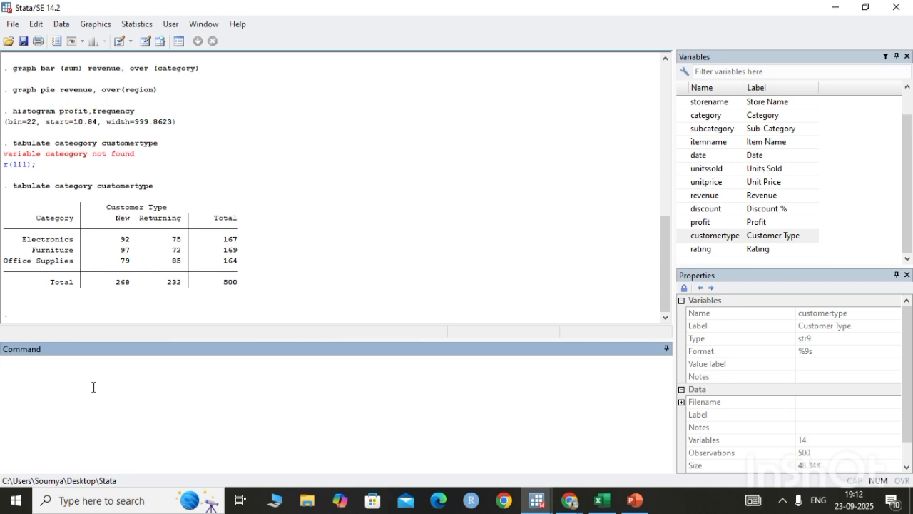
Review the earlier summarize and graph commands in the results history
scroll(278, 172, up, 3)
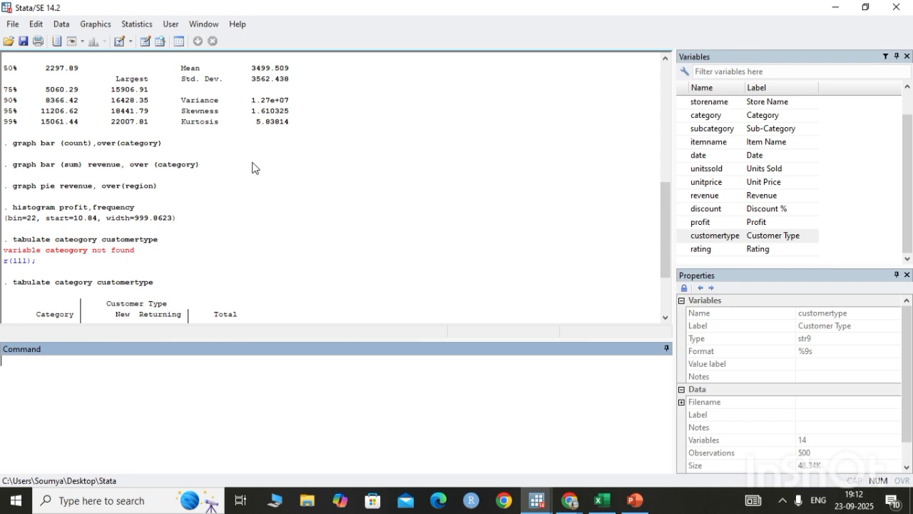
scroll(254, 168, up, 6)
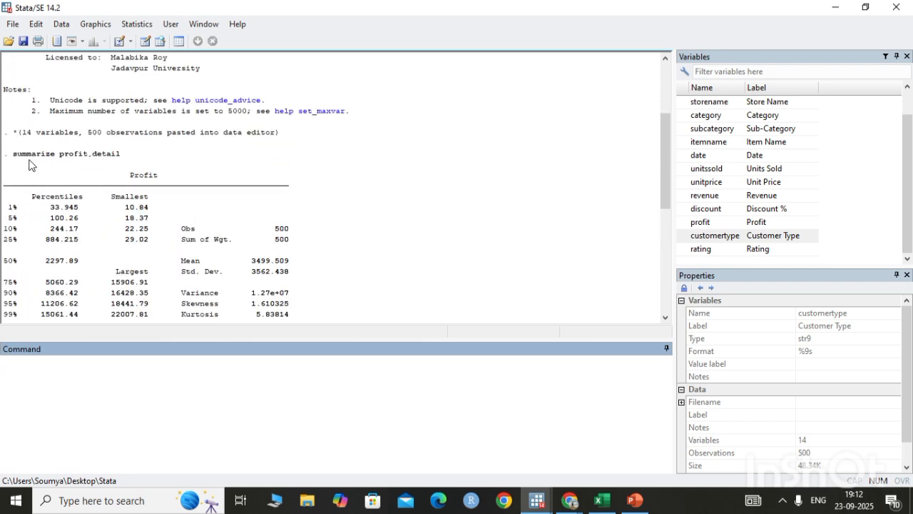
drag(13, 157, 87, 161)
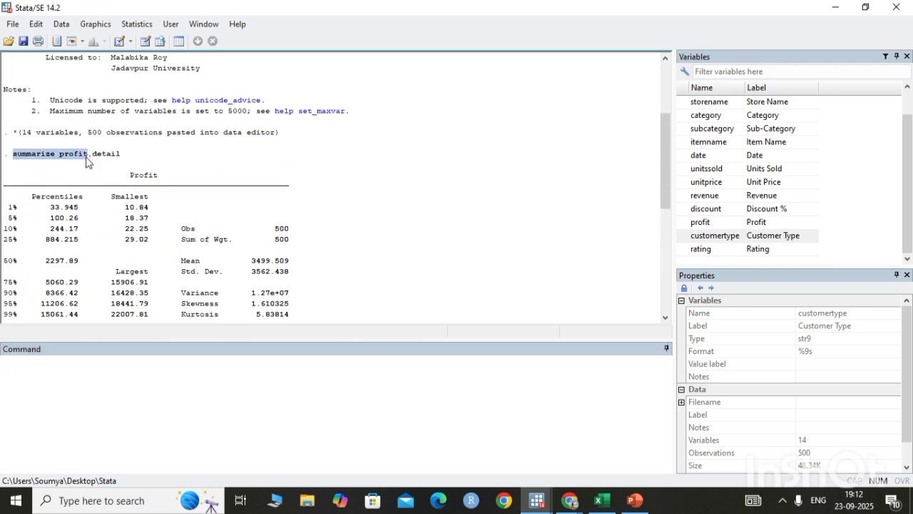
scroll(150, 207, down, 2)
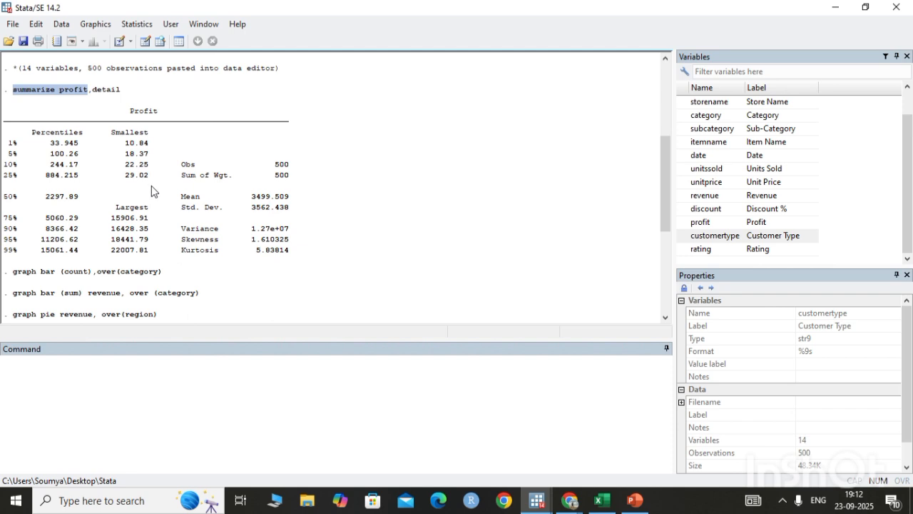
scroll(92, 180, down, 2)
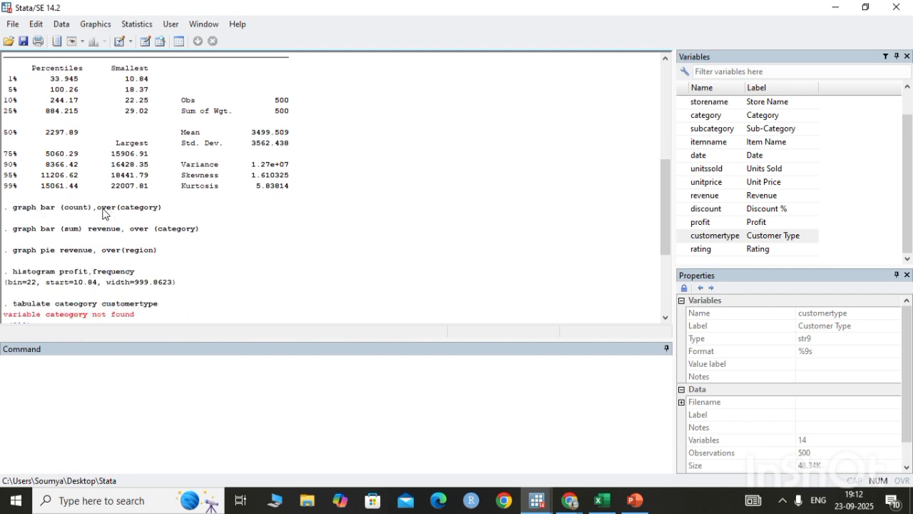
drag(100, 209, 162, 210)
double_click(100, 229)
scroll(150, 250, down, 1)
click(106, 377)
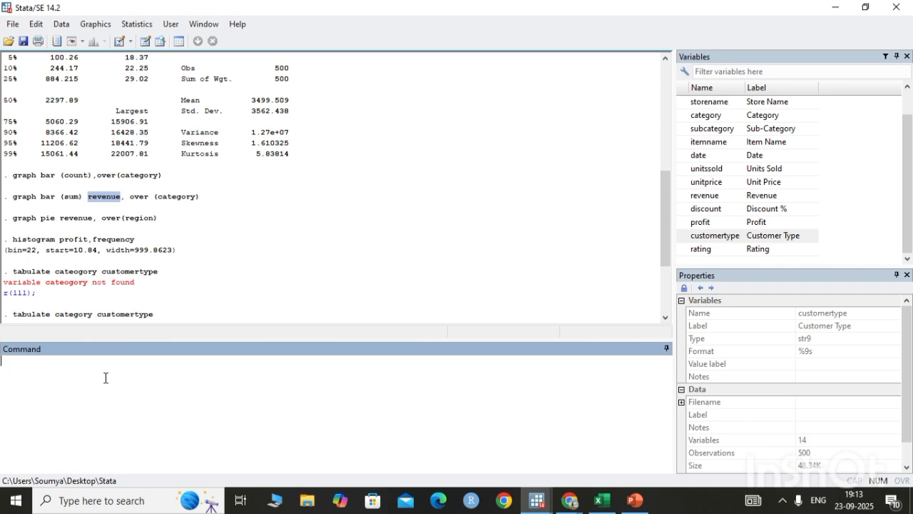
Switch to the spreadsheet and review the Sub-Category, Discount % and Profit column headers
click(603, 500)
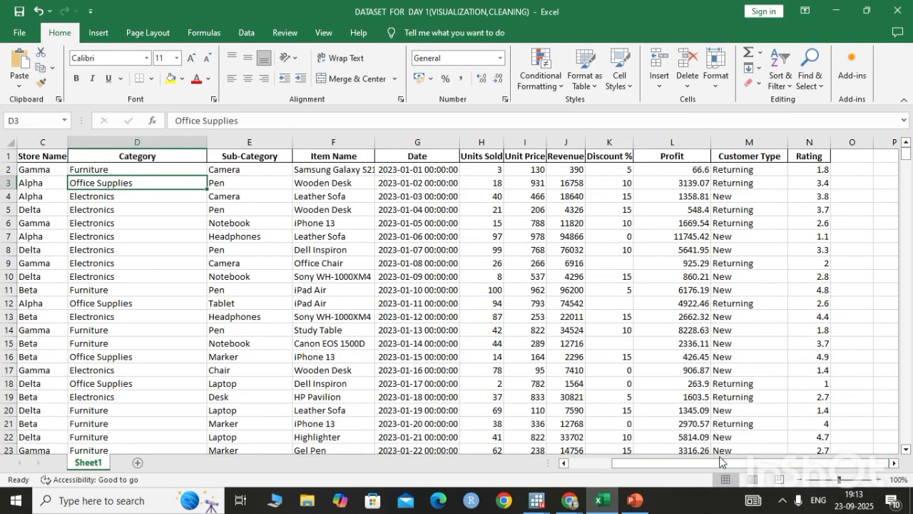
click(261, 157)
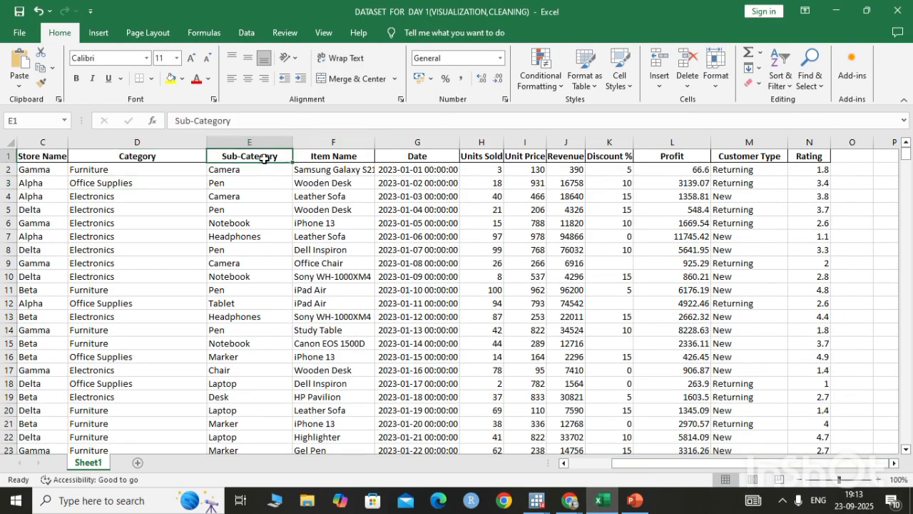
drag(587, 144, 588, 144)
click(674, 157)
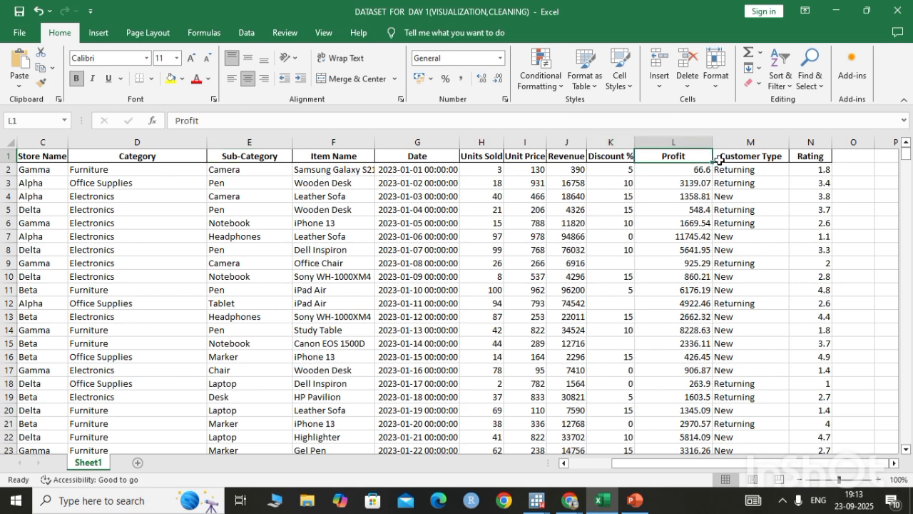
click(626, 157)
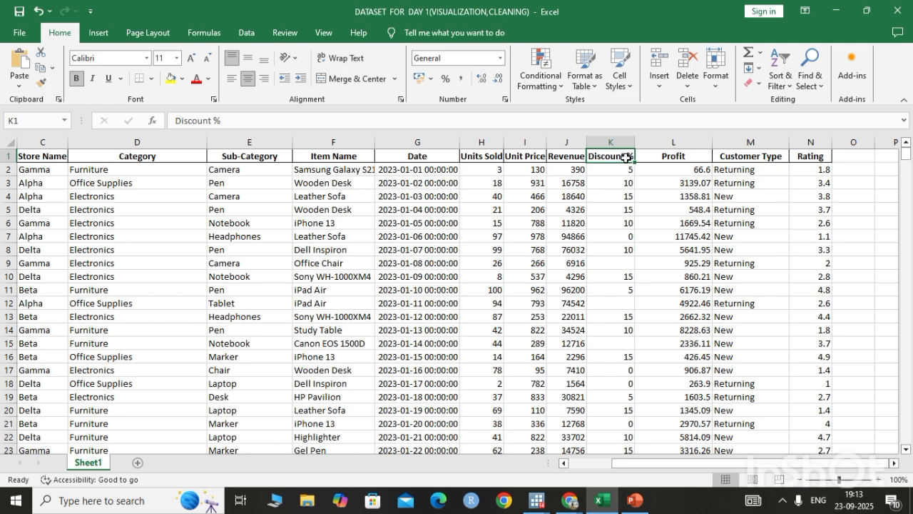
click(687, 154)
click(605, 159)
click(672, 155)
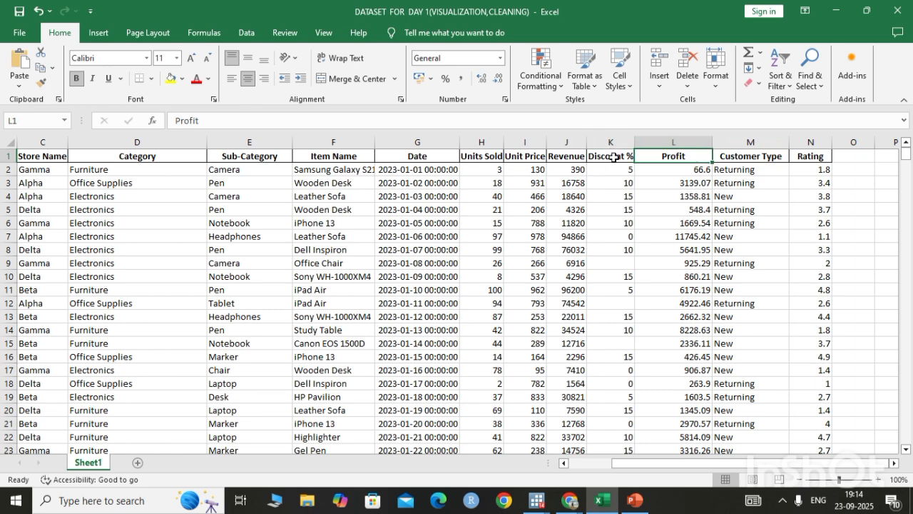
click(612, 155)
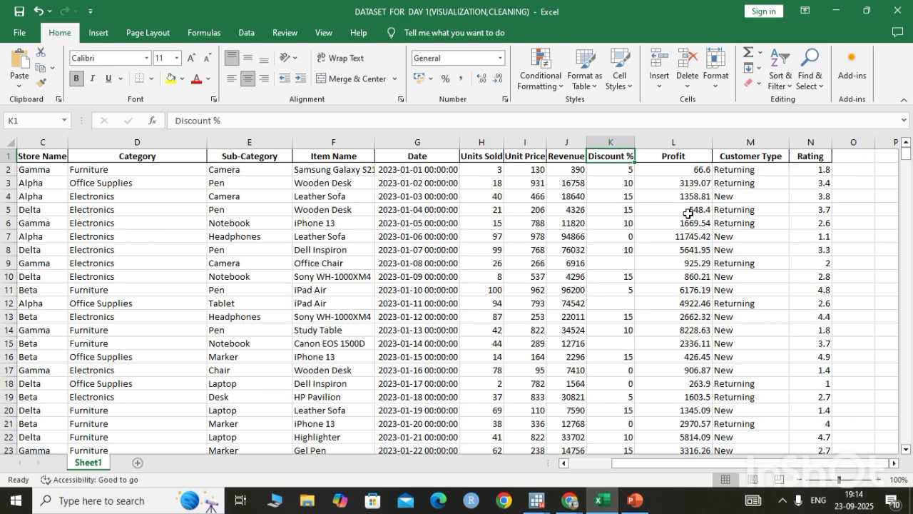
Return to Stata and run pwcorr discount profit, adding both variables from the variables list, to correlate discount with profit
click(537, 500)
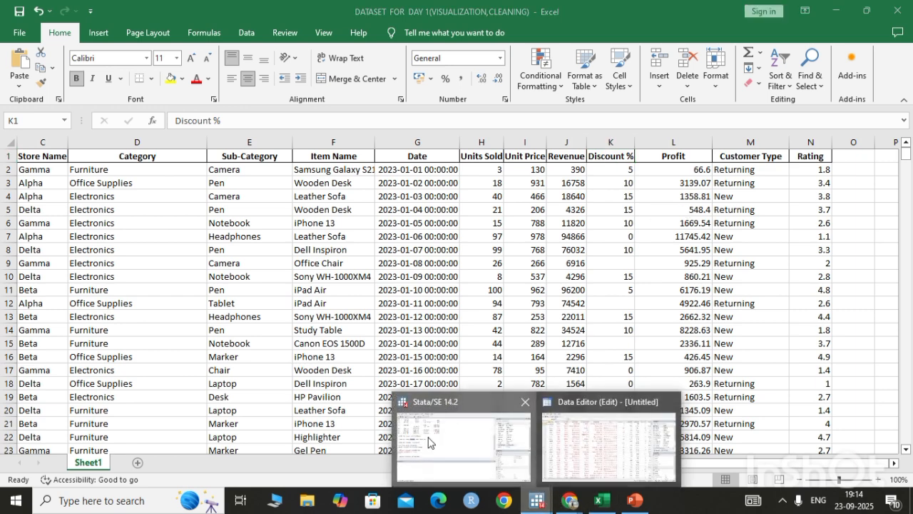
click(428, 442)
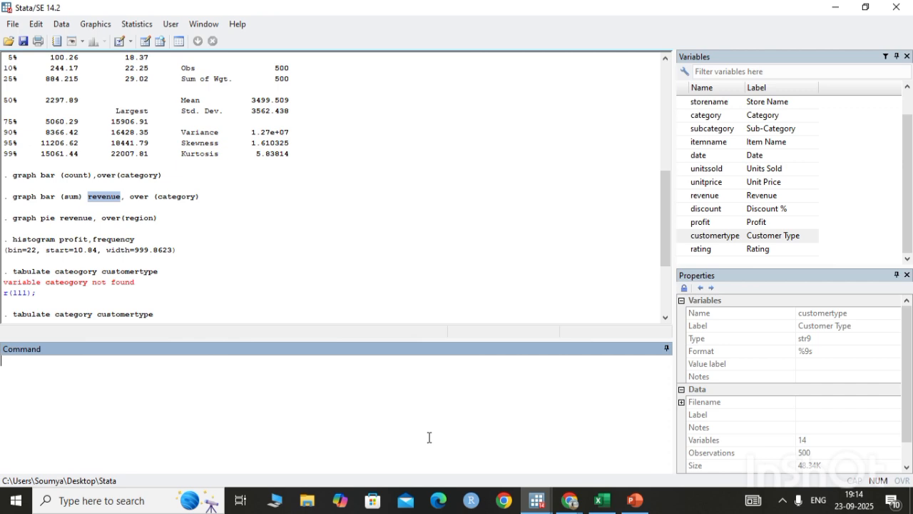
text(pwcorr)
click(683, 211)
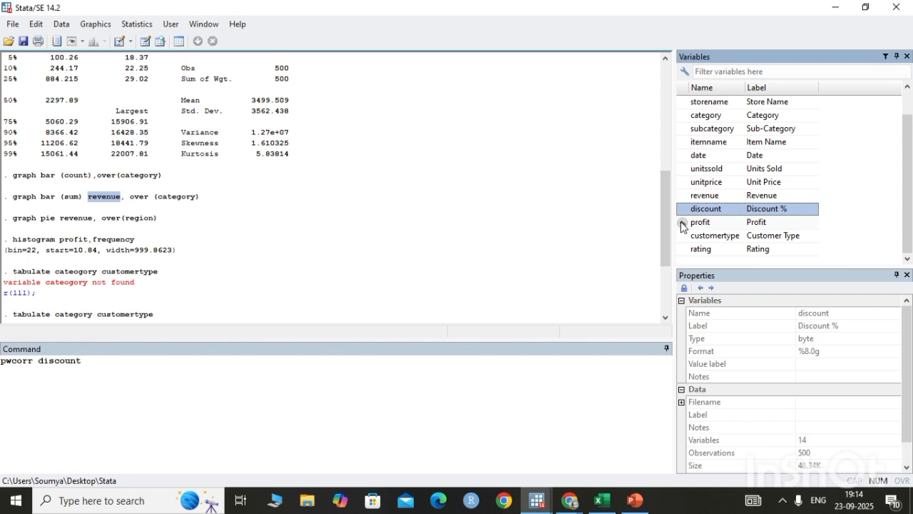
click(683, 224)
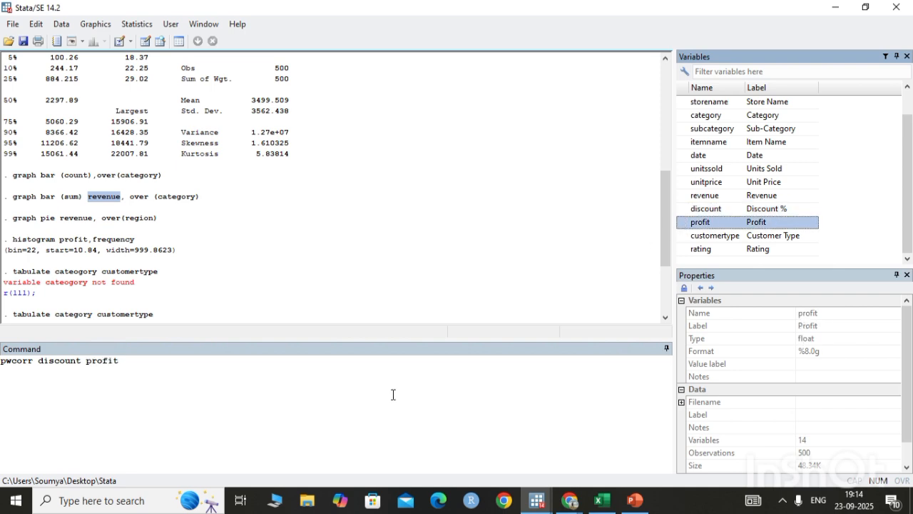
key(Return)
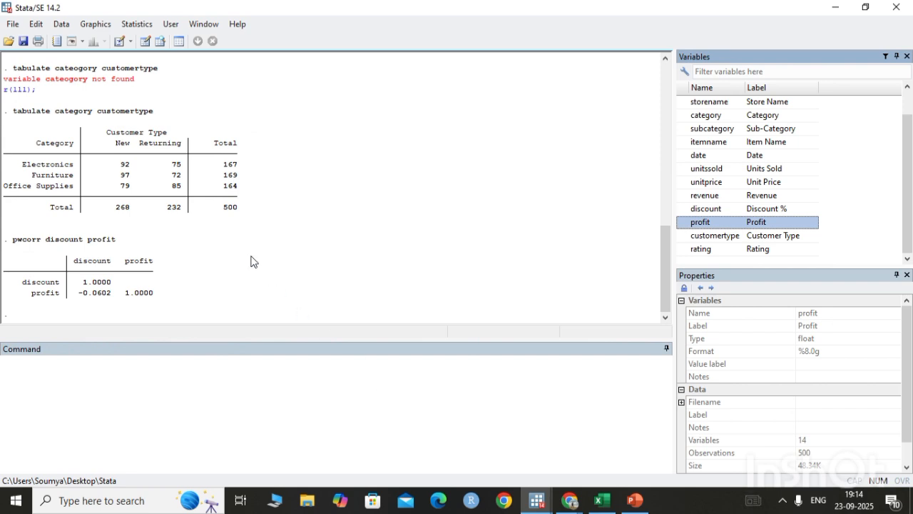
Highlight the correlation table, the profit row label and the discount-profit coefficient to examine them
drag(37, 261, 161, 306)
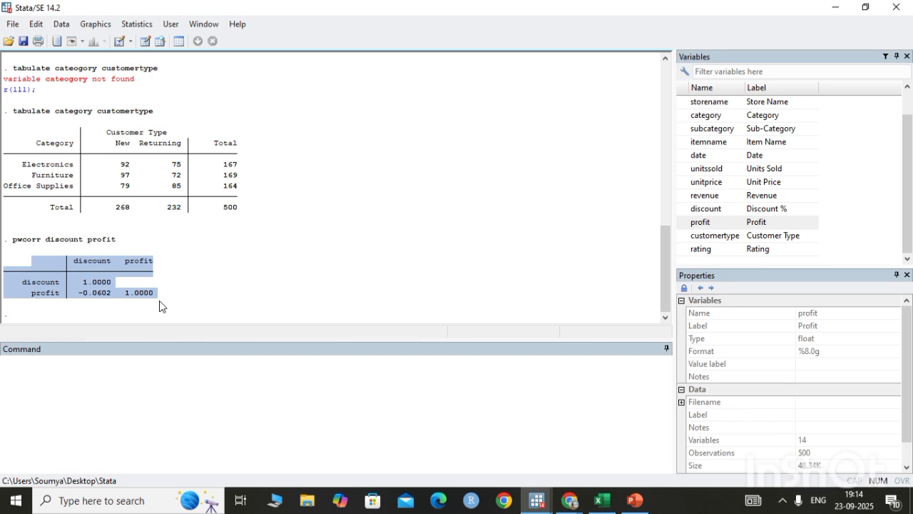
click(157, 293)
drag(32, 294, 60, 293)
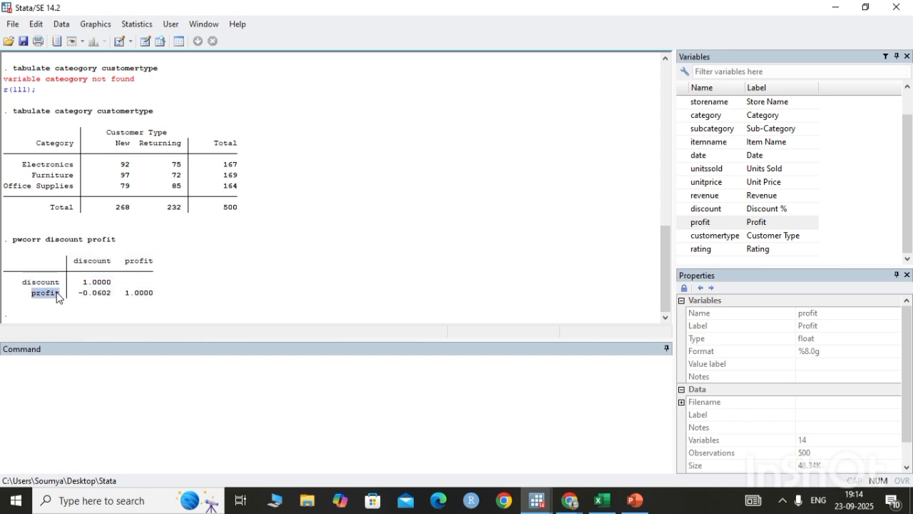
drag(73, 262, 113, 262)
drag(75, 292, 115, 294)
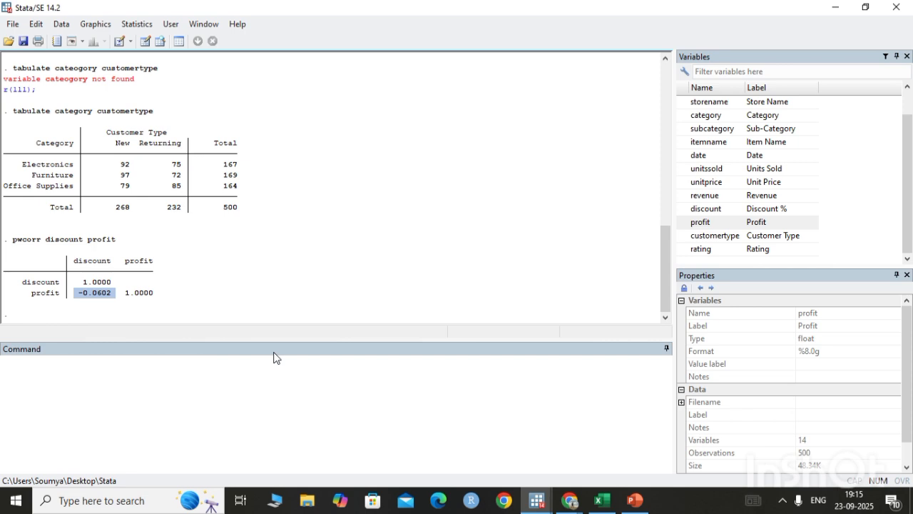
click(167, 286)
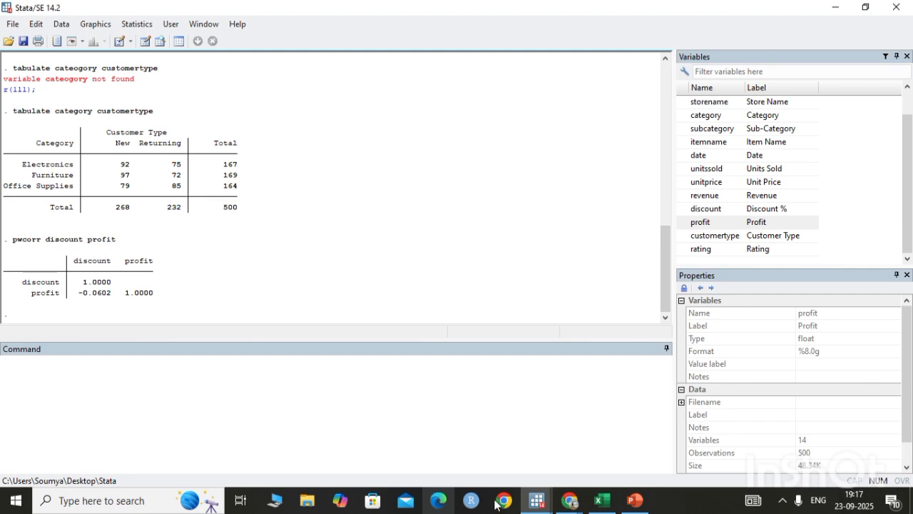
Switch to the presentation and scroll the slide thumbnails to the Bivariate Analysis in Stata slides
click(623, 502)
scroll(543, 385, down, 2)
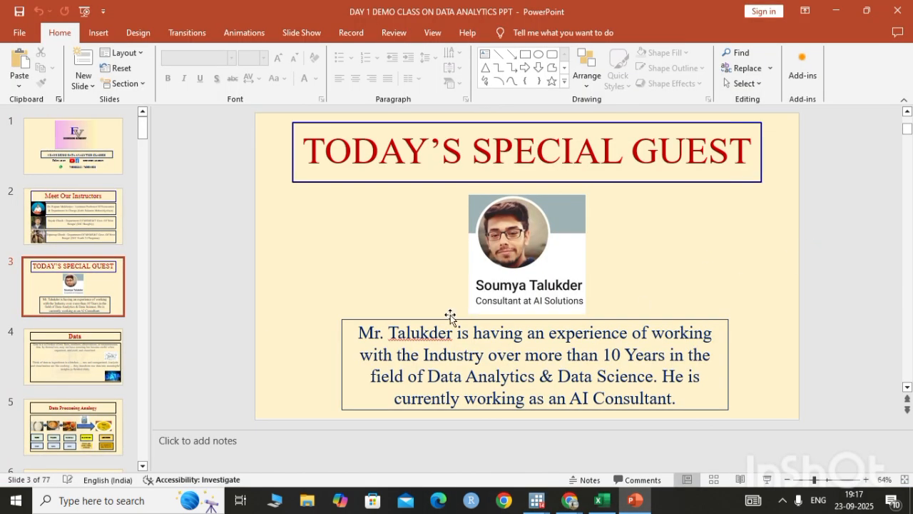
drag(142, 134, 125, 437)
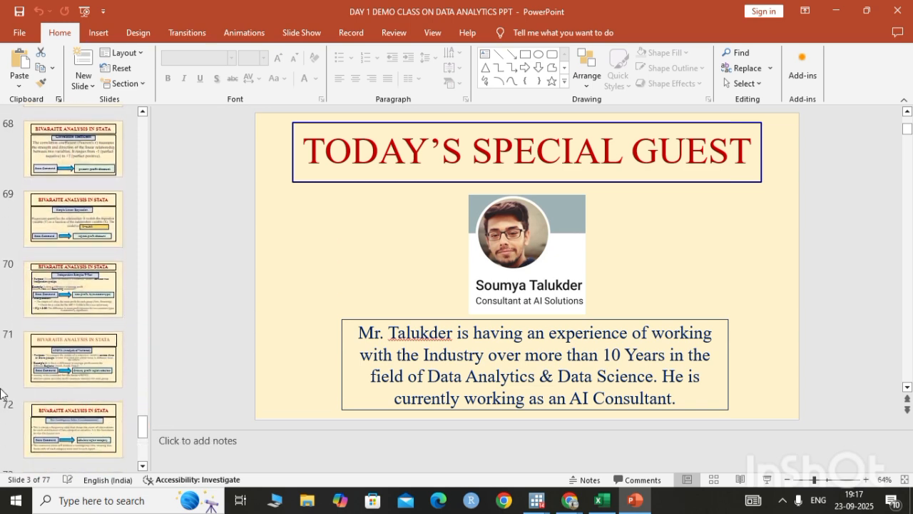
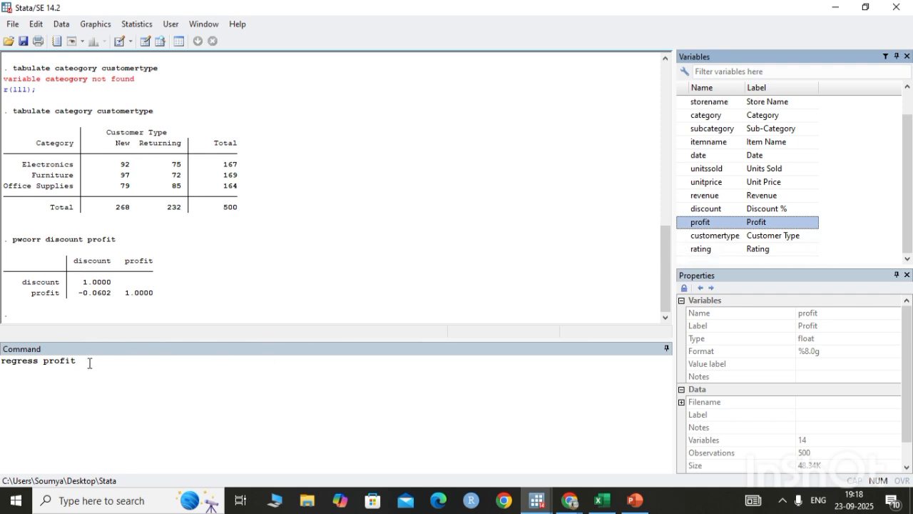
Run regress profit discount, adding discount from the variables list, to regress profit on discount
drag(87, 362, 43, 361)
click(112, 369)
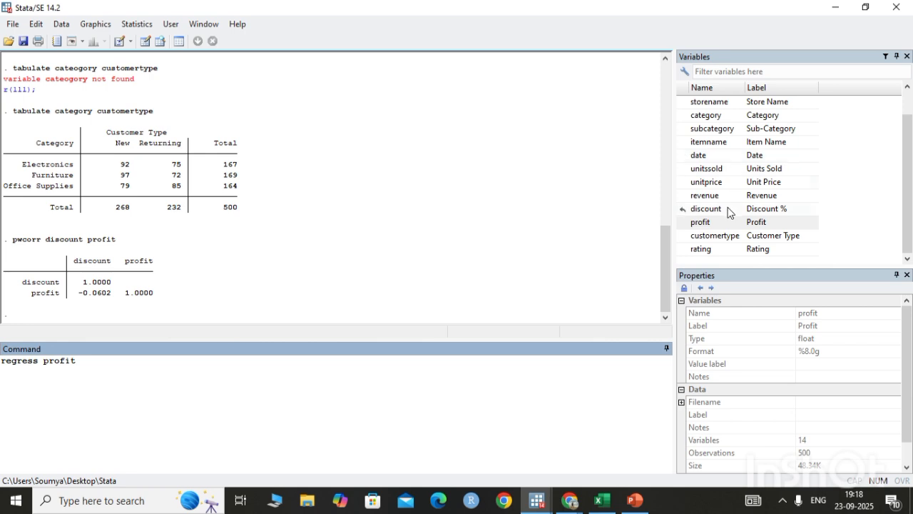
click(684, 211)
double_click(684, 211)
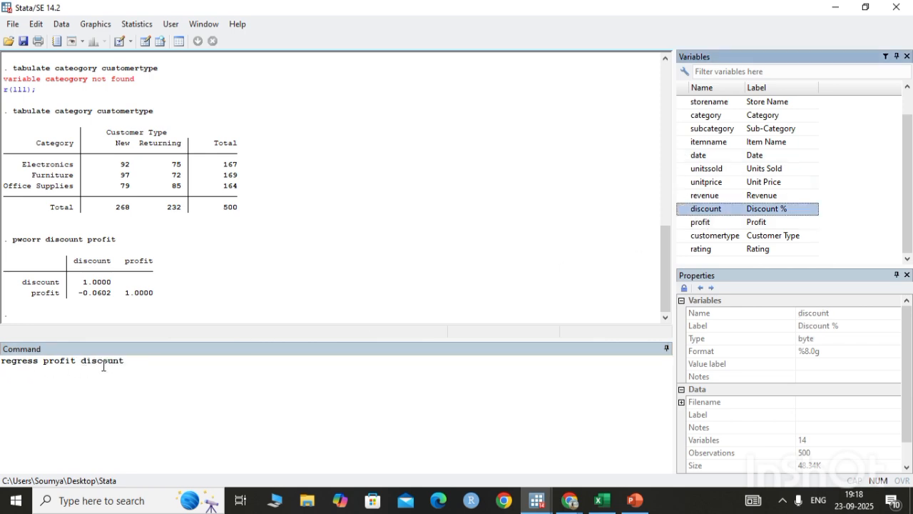
click(144, 365)
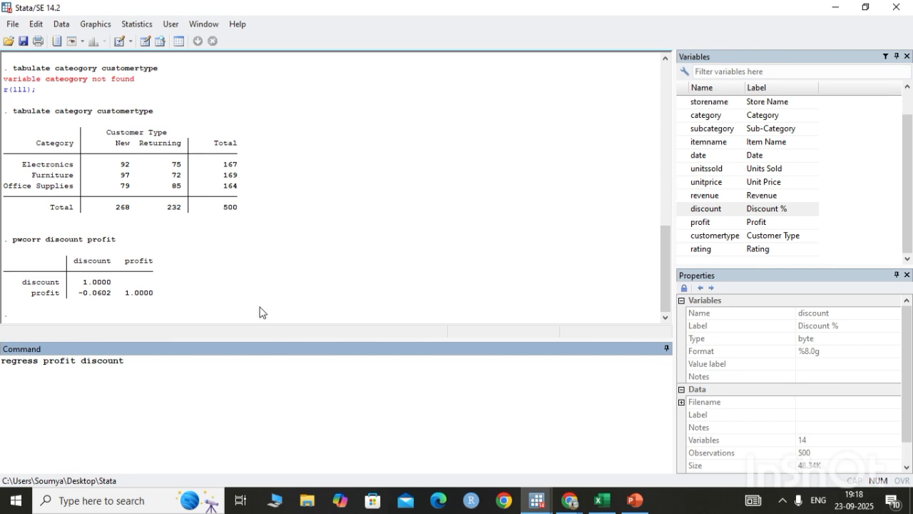
key(Return)
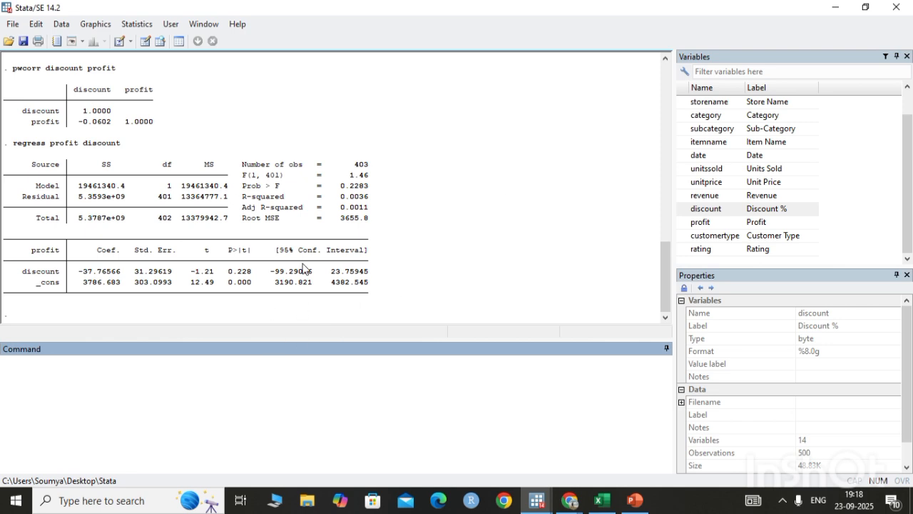
Highlight the number of observations, Prob > F and R-squared in the regression output to examine them
scroll(191, 244, up, 4)
scroll(192, 244, down, 4)
drag(351, 165, 377, 170)
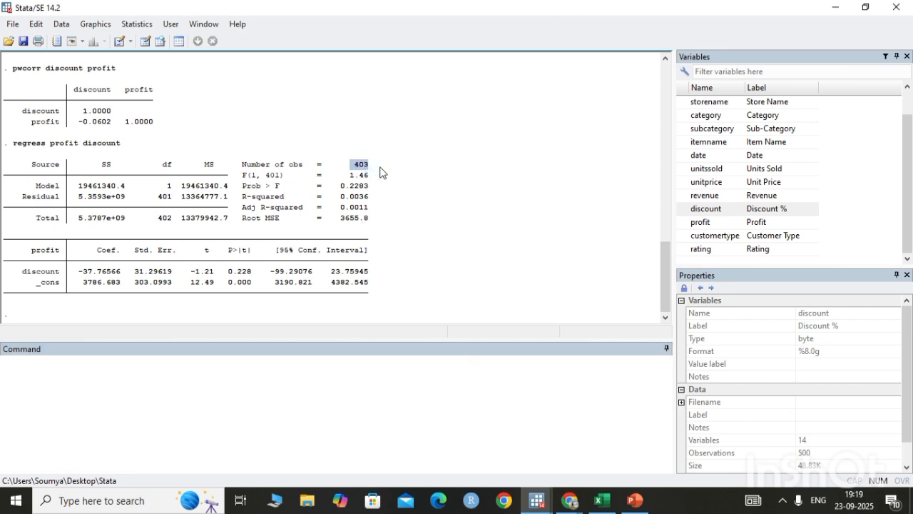
click(438, 166)
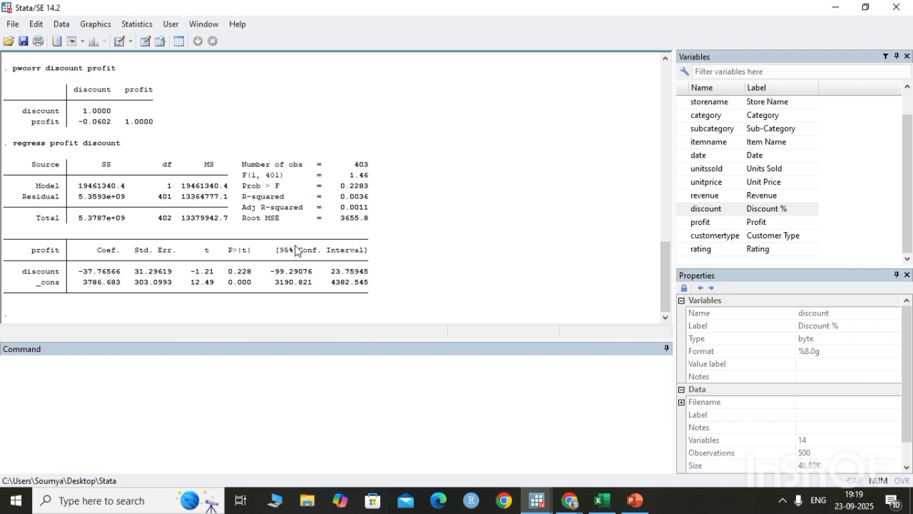
drag(243, 185, 297, 187)
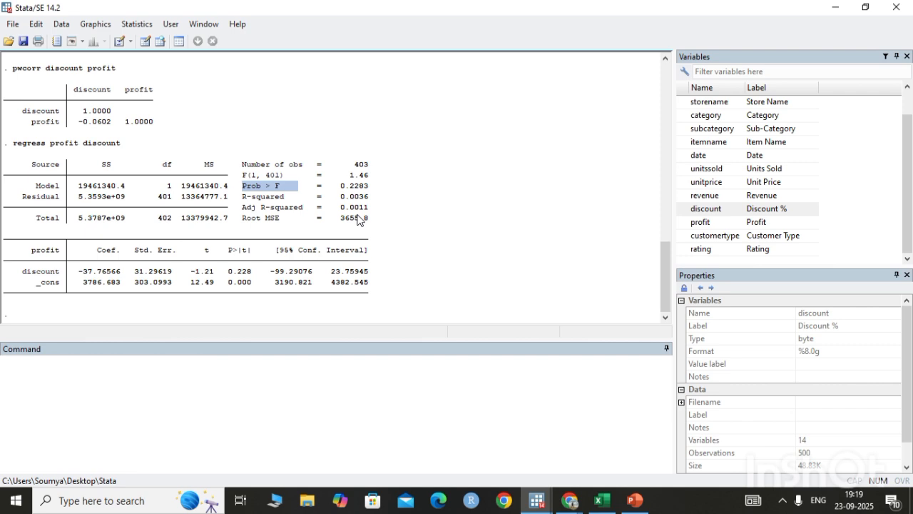
click(419, 216)
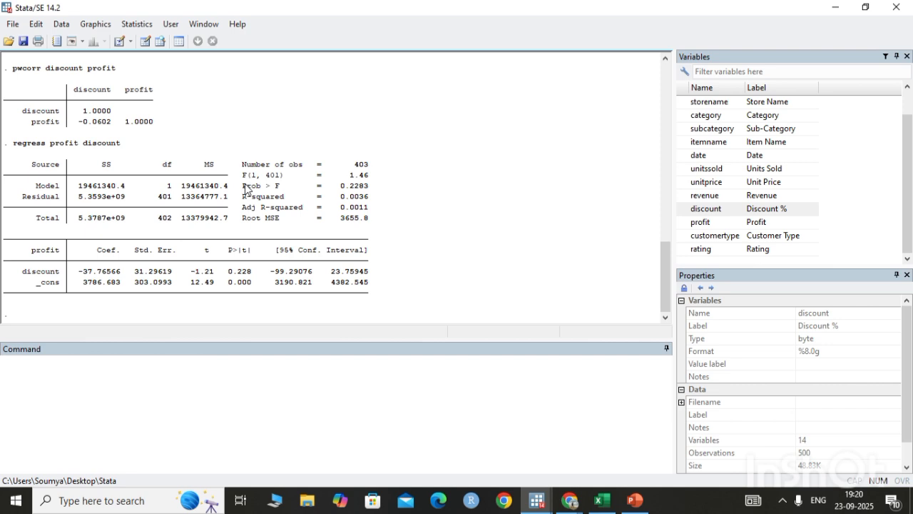
drag(243, 186, 284, 189)
click(379, 199)
drag(341, 189, 385, 190)
click(422, 183)
drag(242, 195, 373, 199)
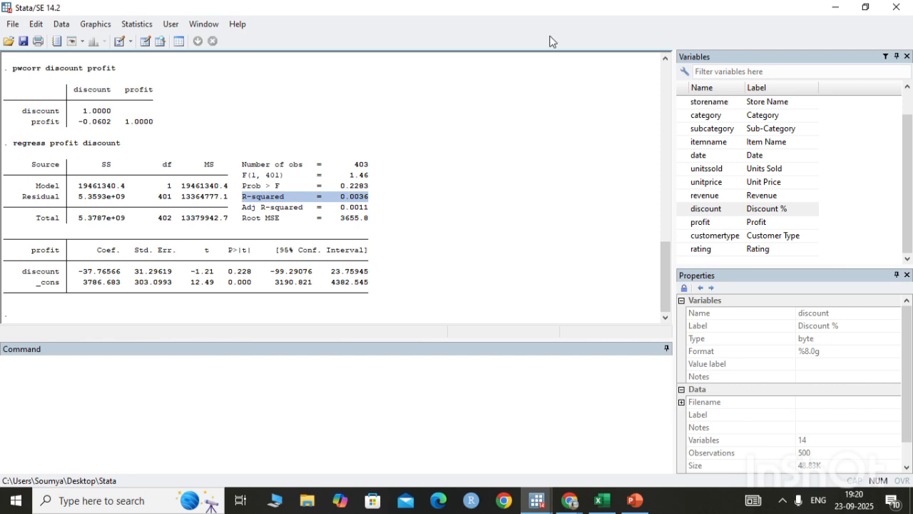
click(428, 220)
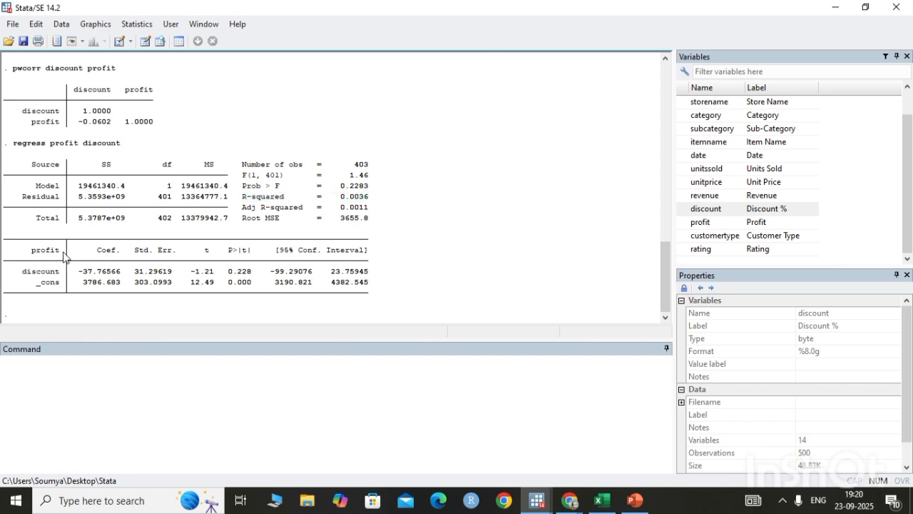
Highlight the profit and discount labels and the R-squared value in the regression output
drag(29, 247, 70, 255)
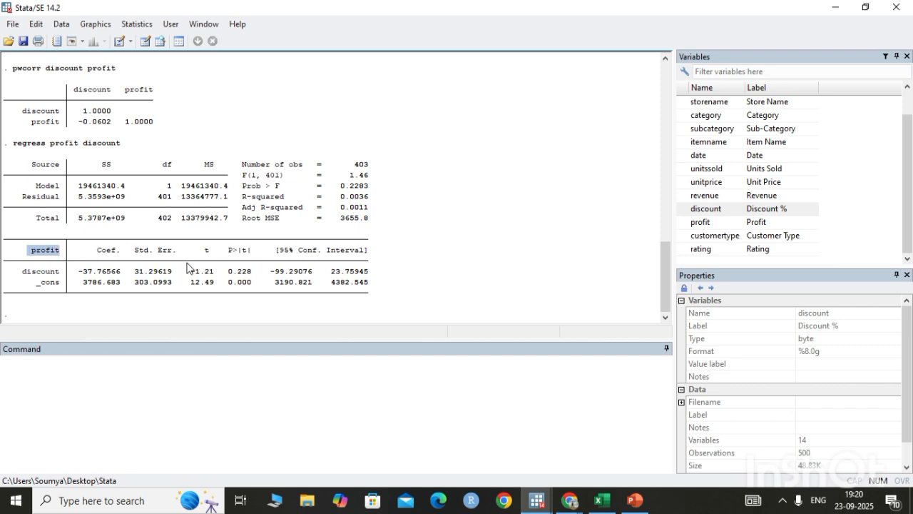
drag(23, 272, 62, 276)
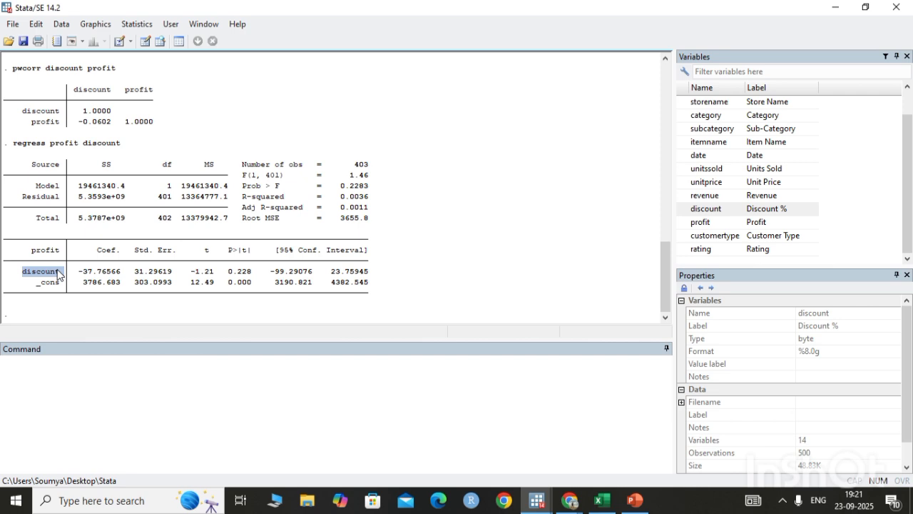
drag(341, 197, 372, 202)
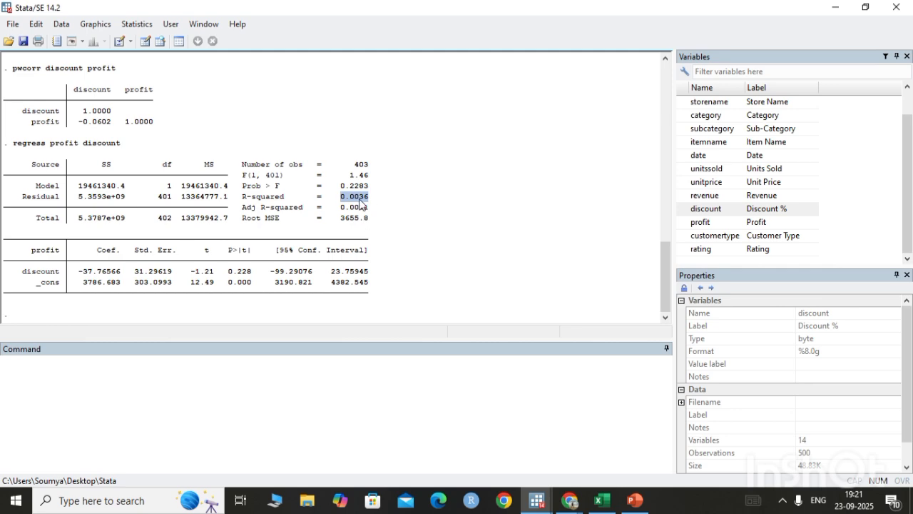
Open Calculator, multiply 0.0036 by 100 to express R-squared as a percentage, and close it
click(144, 509)
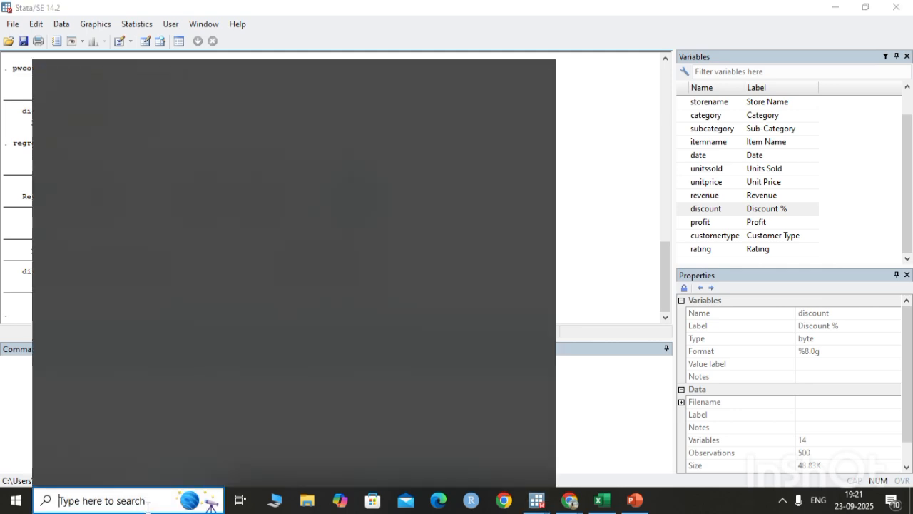
text(calculato)
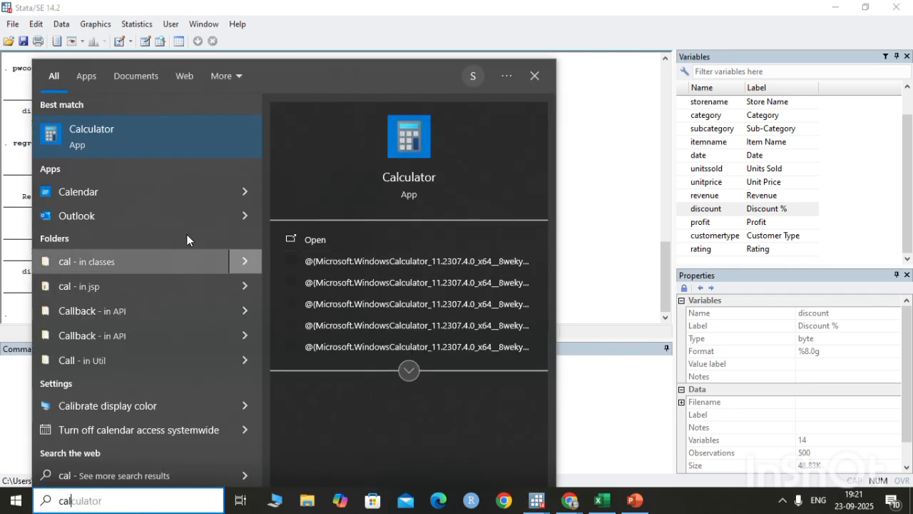
click(461, 242)
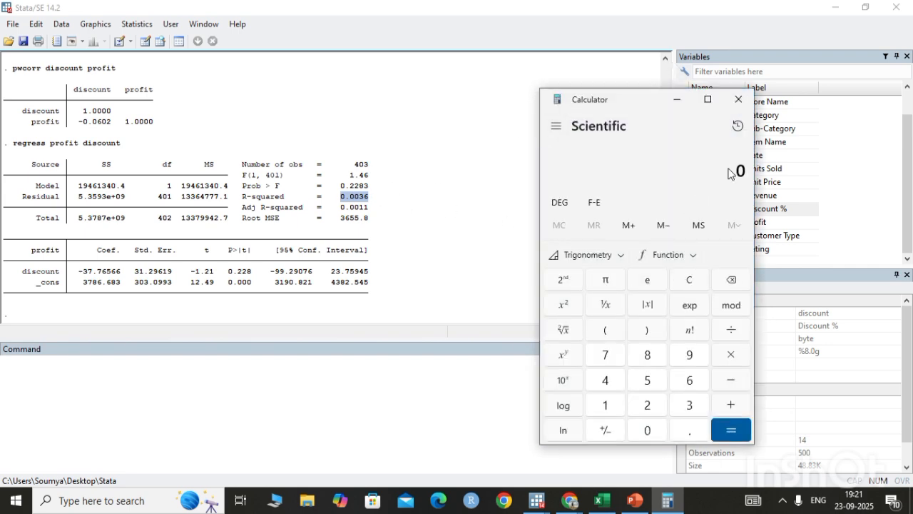
click(691, 430)
click(650, 436)
click(651, 436)
click(690, 405)
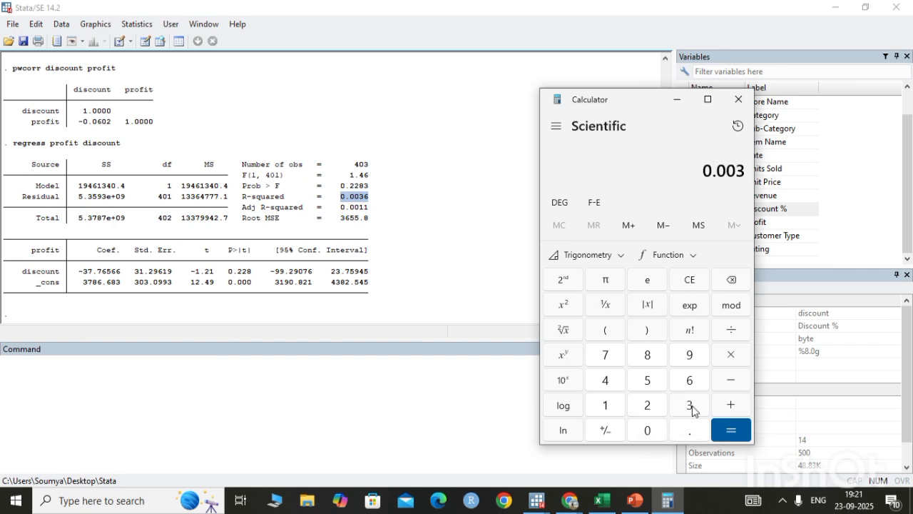
click(690, 381)
click(730, 355)
click(618, 406)
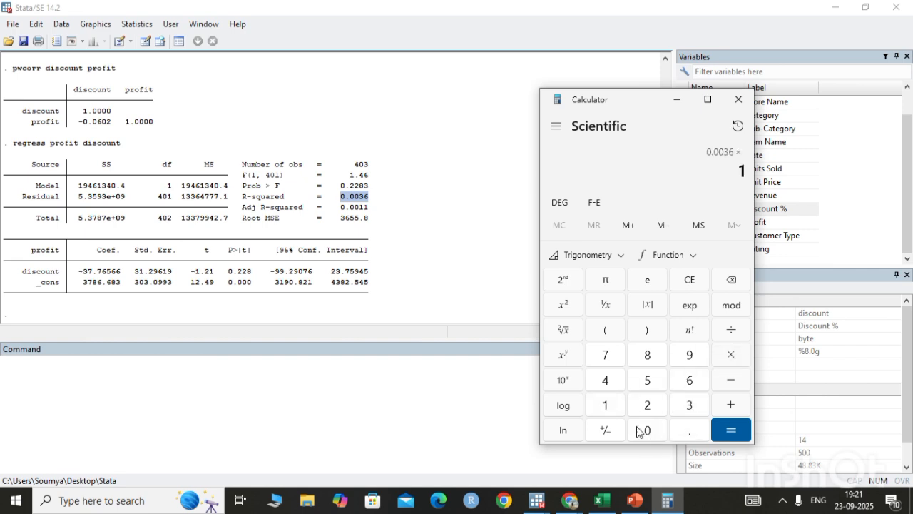
click(642, 431)
click(641, 430)
click(736, 435)
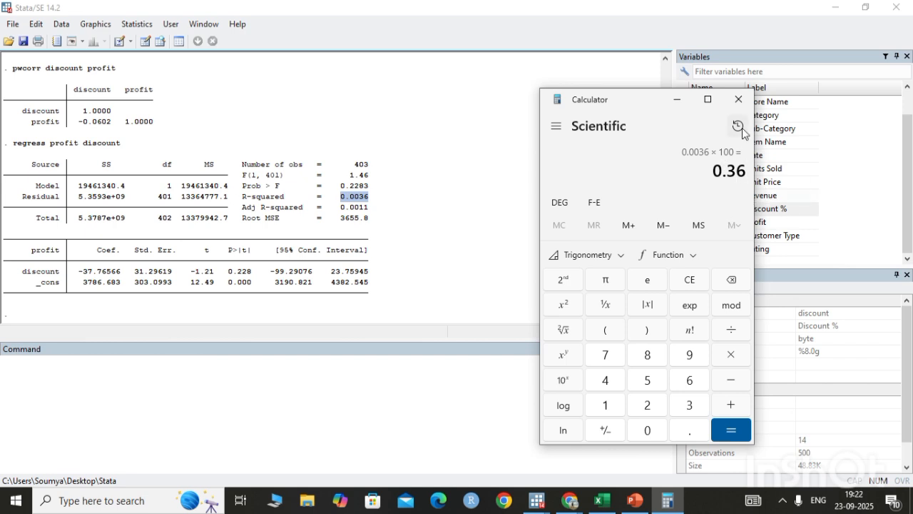
click(739, 99)
Highlight the Coef. header, the discount coefficient, its P>|t| value and the discount row label
click(428, 206)
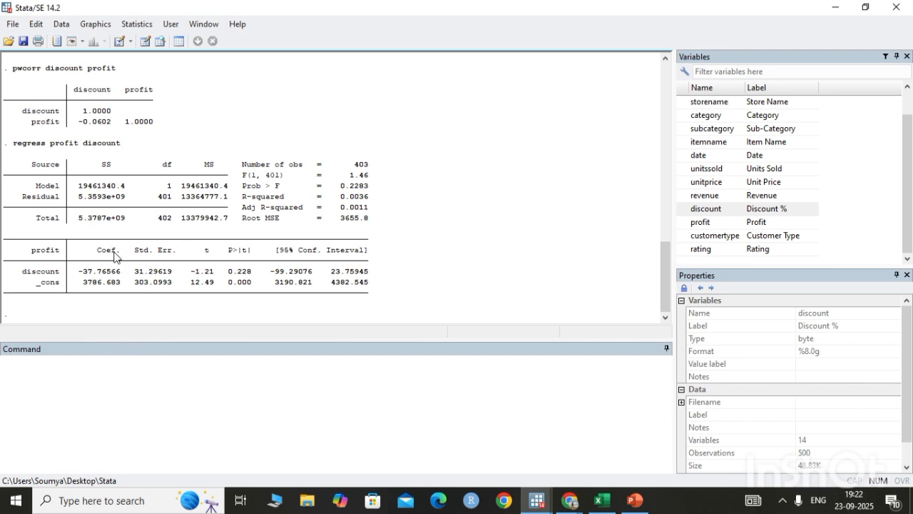
drag(98, 258, 120, 255)
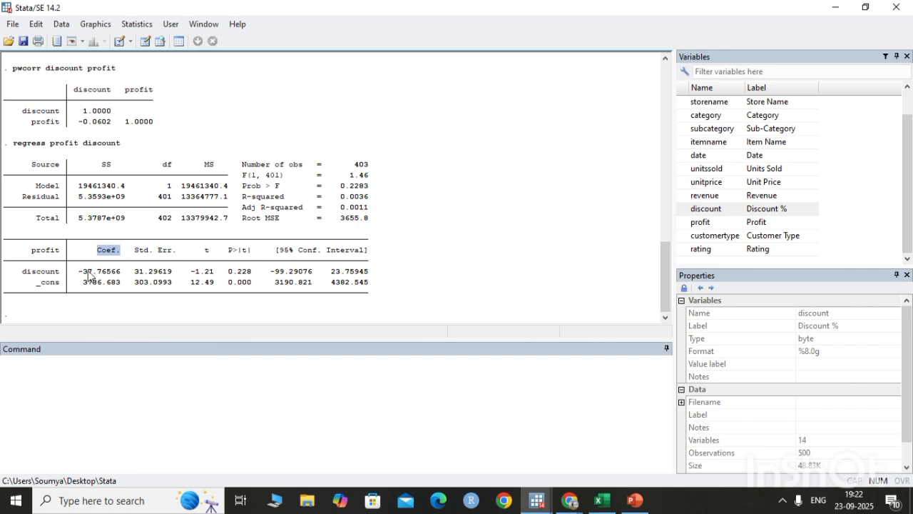
drag(80, 272, 125, 275)
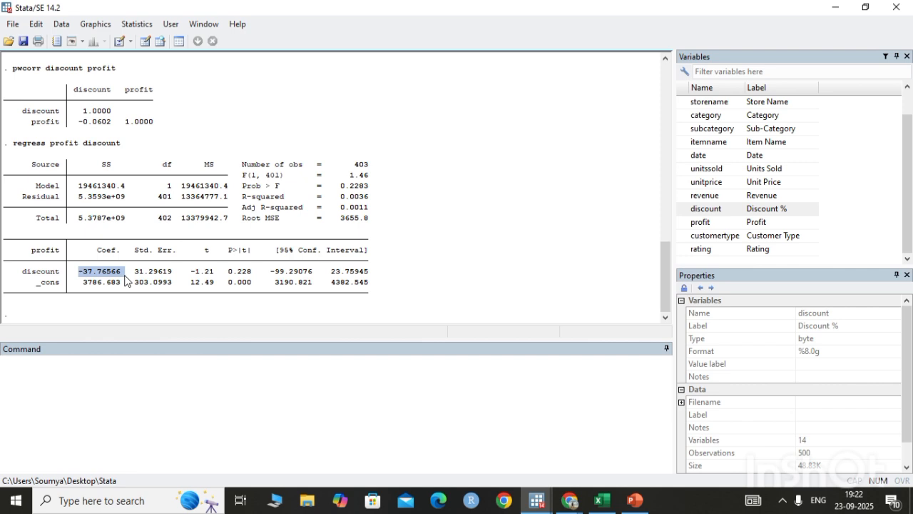
drag(229, 272, 258, 276)
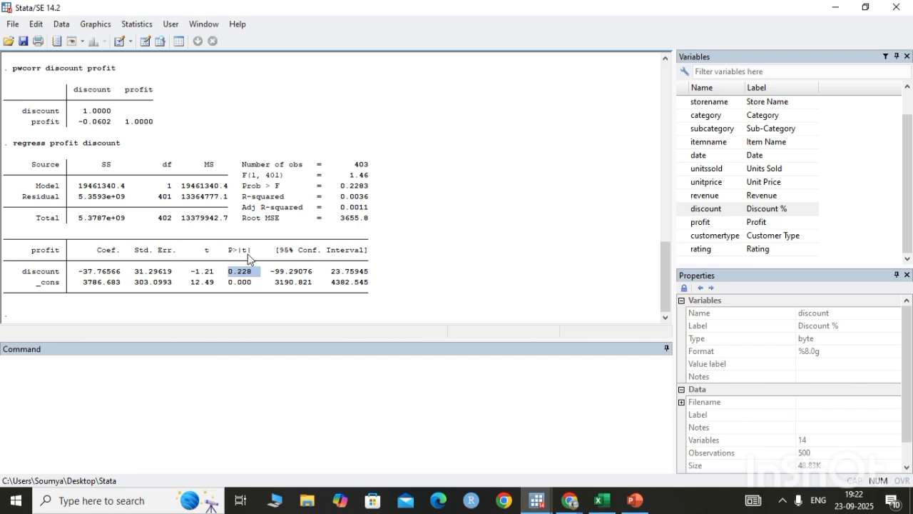
double_click(236, 251)
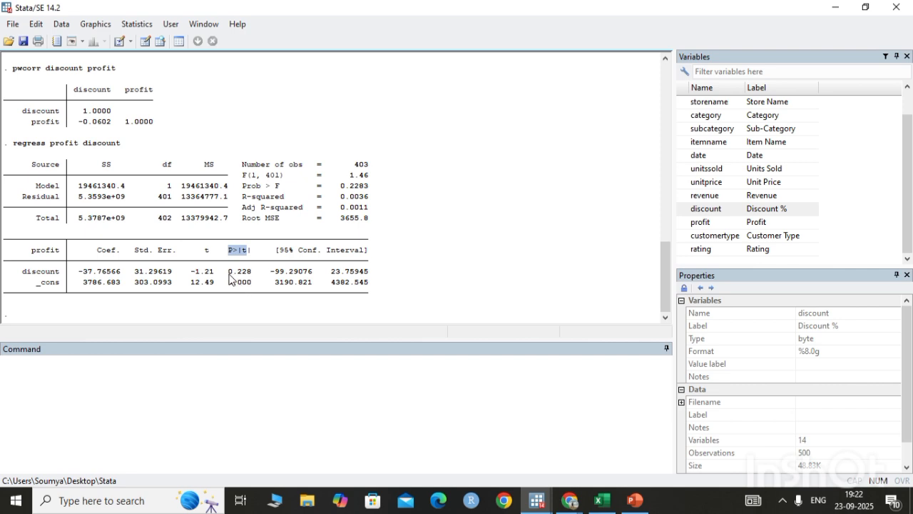
drag(229, 277, 260, 277)
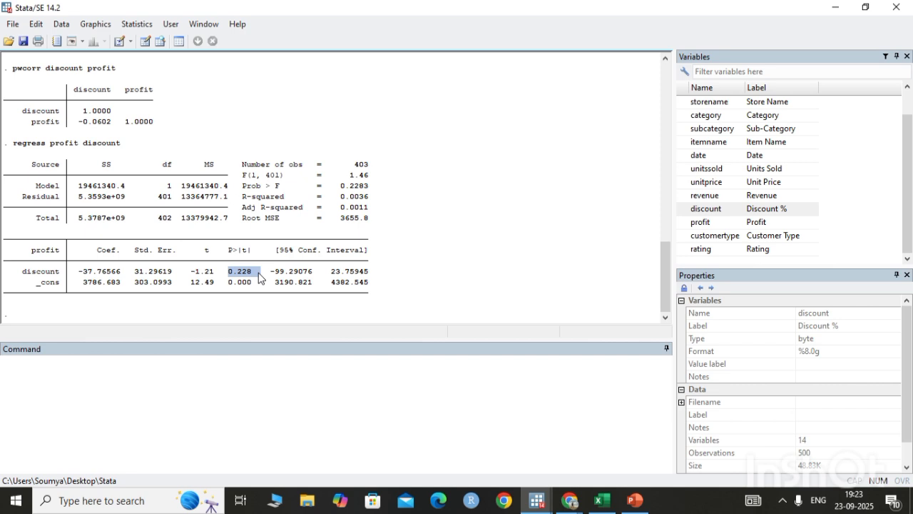
click(246, 272)
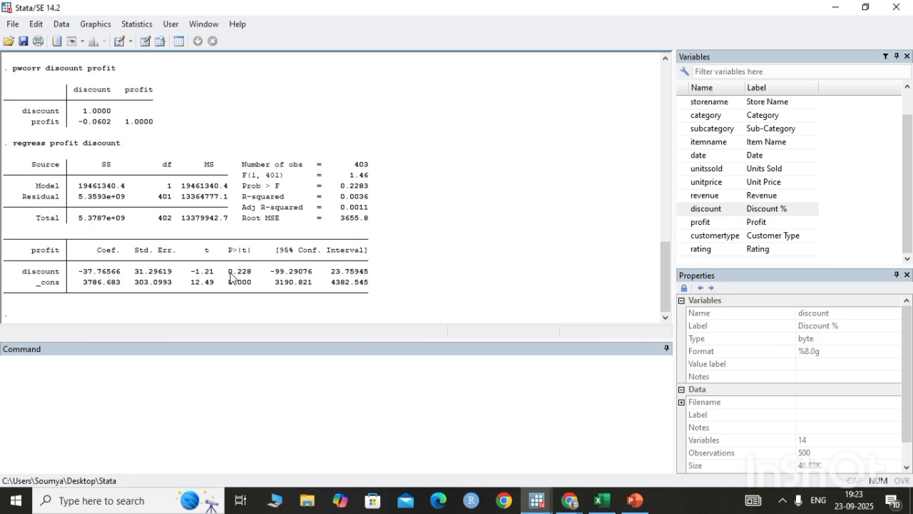
drag(228, 272, 260, 274)
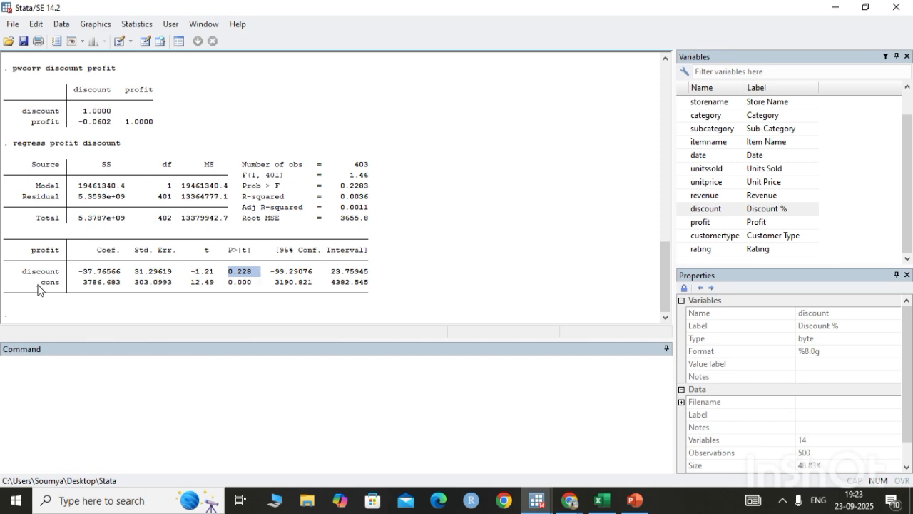
drag(20, 271, 66, 285)
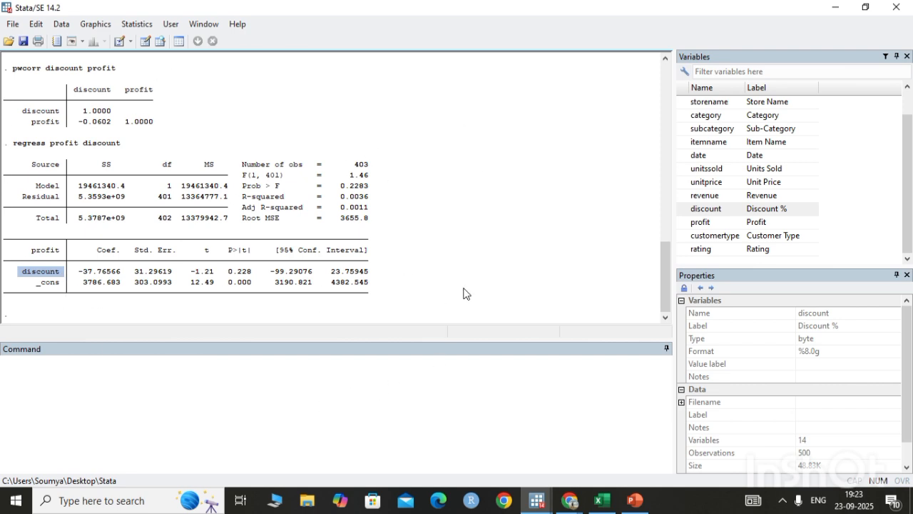
click(458, 237)
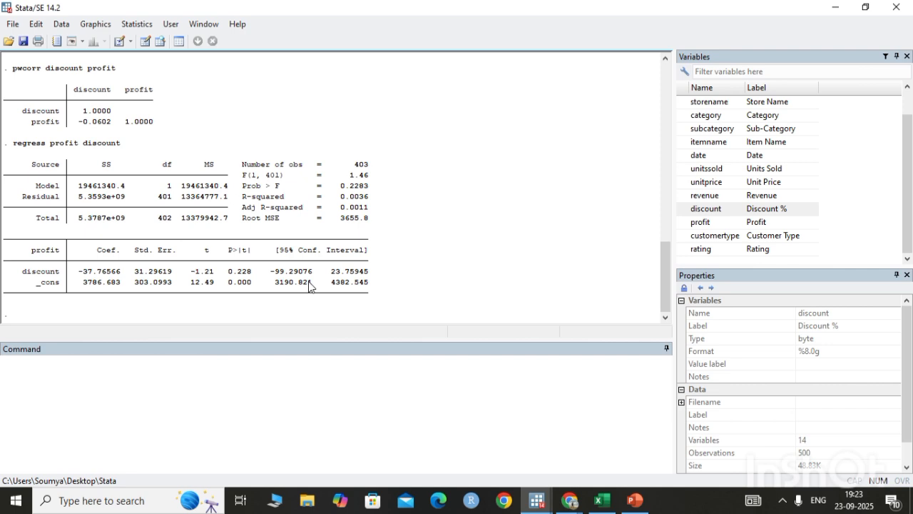
Highlight the Prob > F value, the discount row label, its p-value and R-squared again to review them
drag(336, 187, 369, 192)
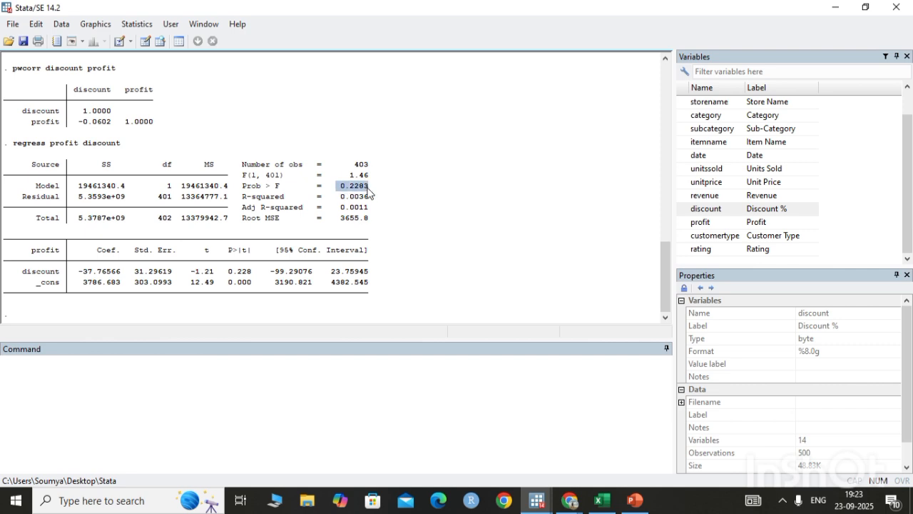
click(193, 306)
drag(27, 271, 54, 266)
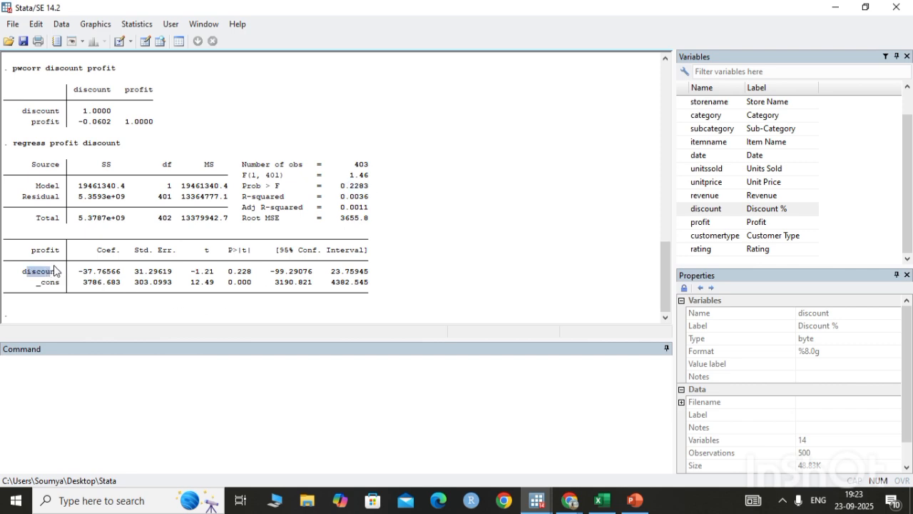
triple_click(26, 272)
click(246, 277)
double_click(235, 275)
click(286, 312)
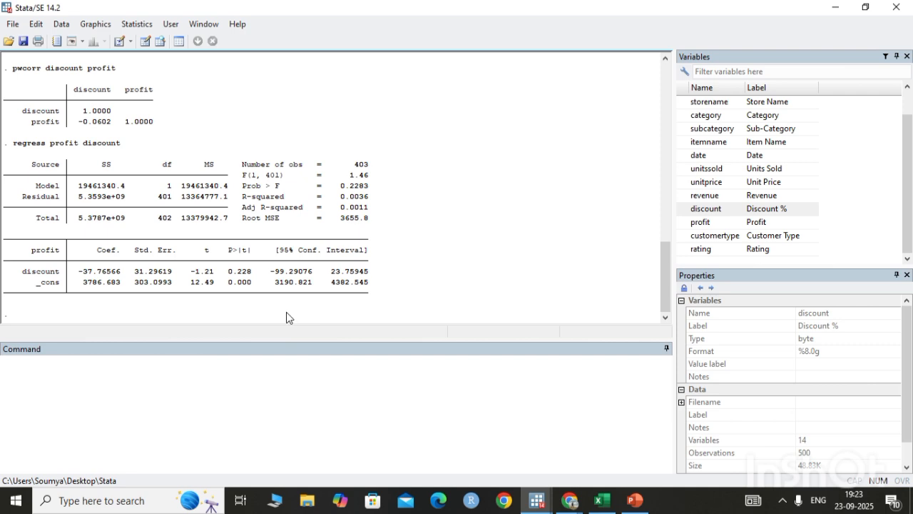
double_click(346, 197)
click(387, 201)
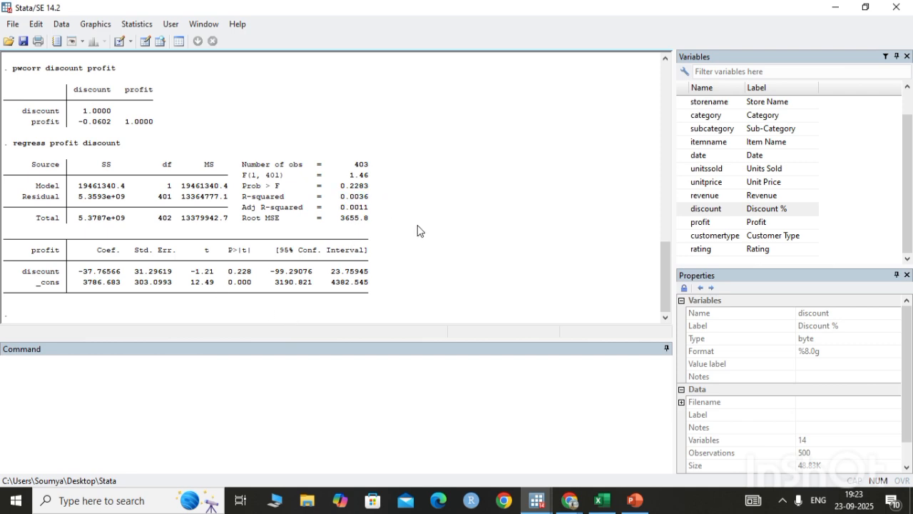